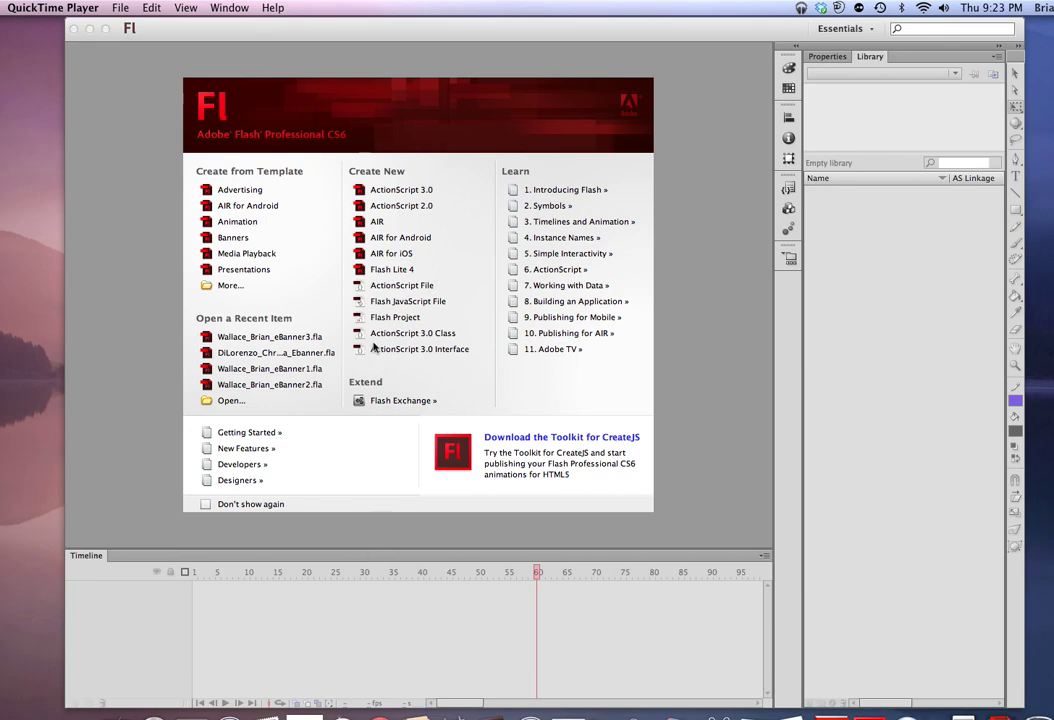
- Create a new blank ActionScript 3.0 document from the Flash Welcome Screen
{"action": "left_click", "coordinate": [396, 193]}
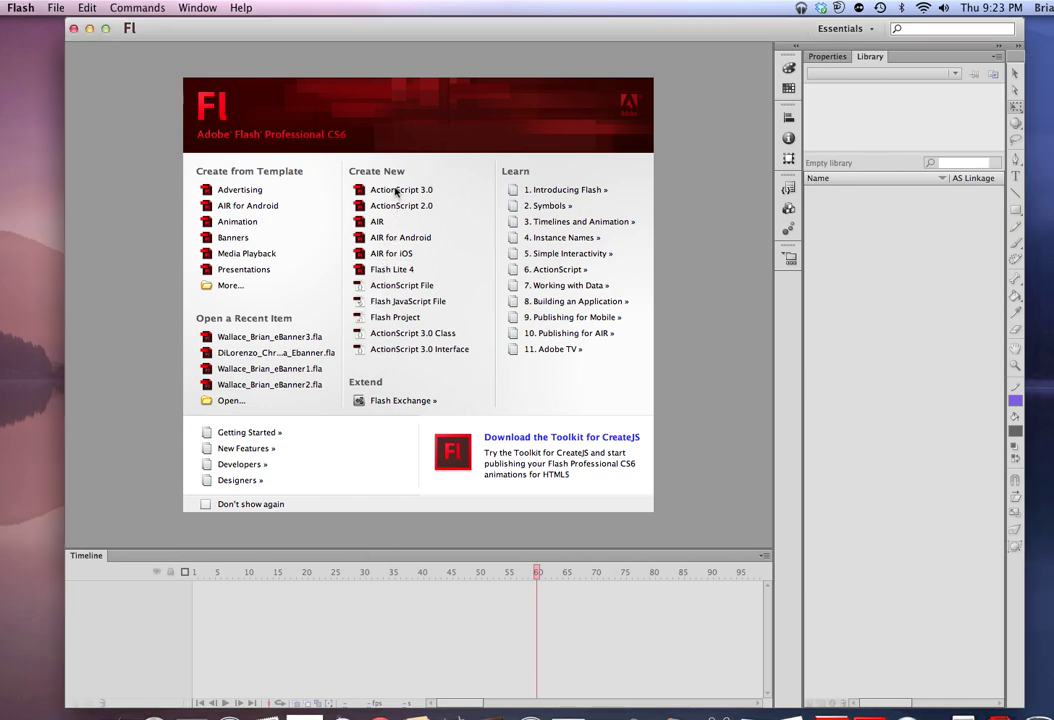
{"action": "left_click", "coordinate": [396, 190]}
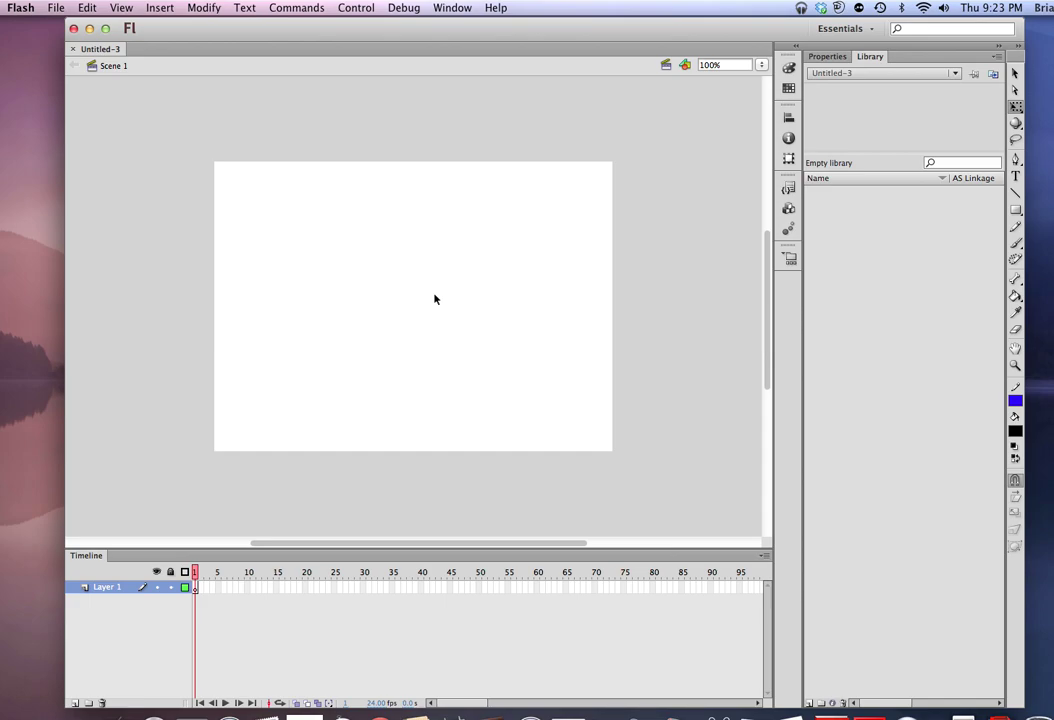
- Set the document background colour to orange #FF6600 in Document Settings
{"action": "right_click", "coordinate": [673, 308]}
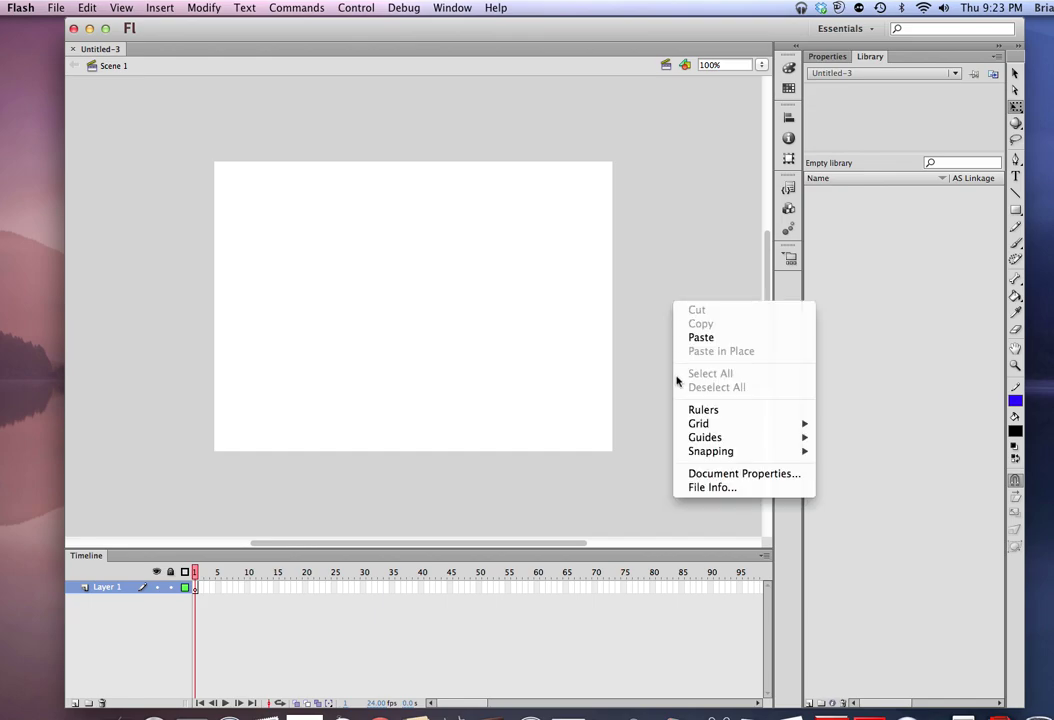
{"action": "left_click", "coordinate": [692, 476]}
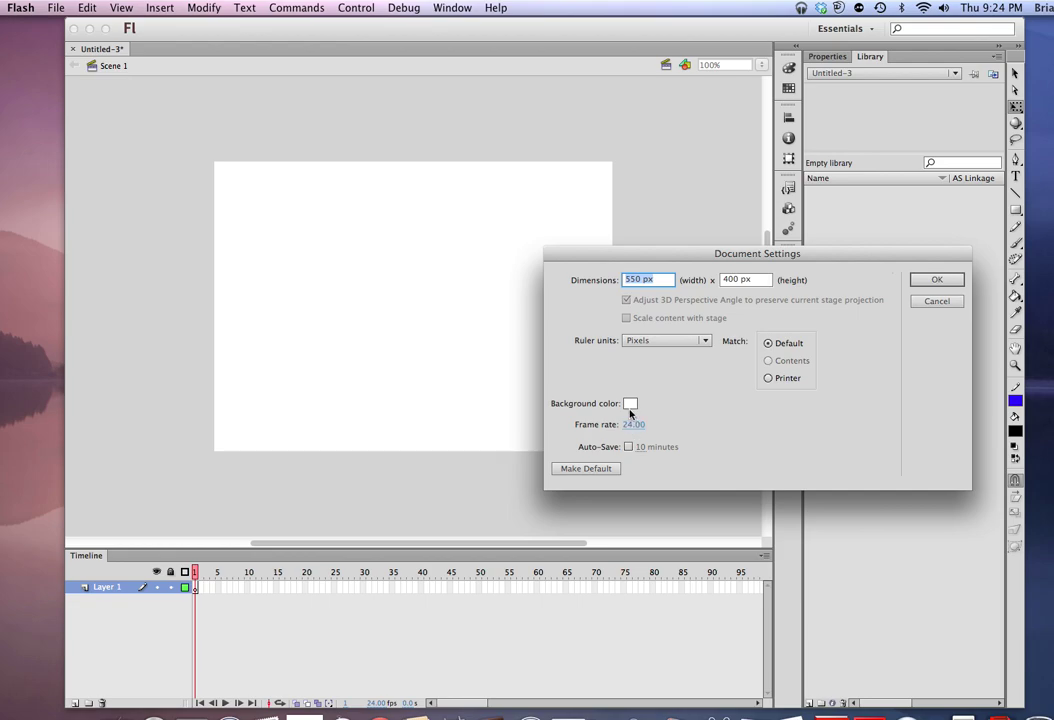
{"action": "left_click", "coordinate": [630, 403]}
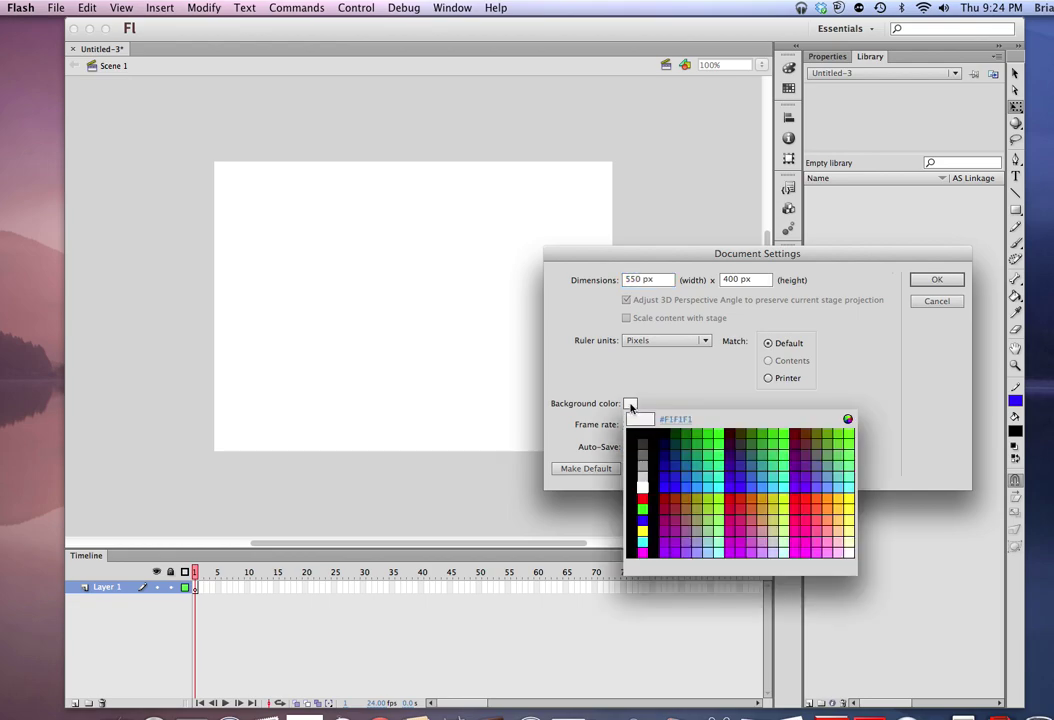
{"action": "left_click", "coordinate": [821, 503]}
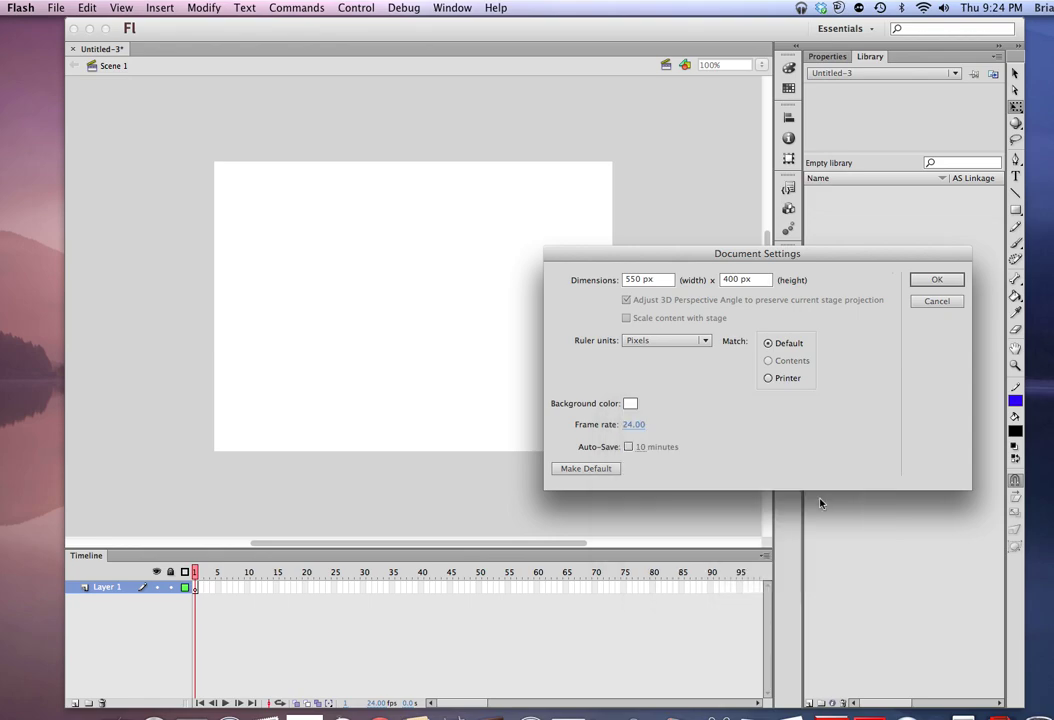
{"action": "left_click", "coordinate": [937, 279]}
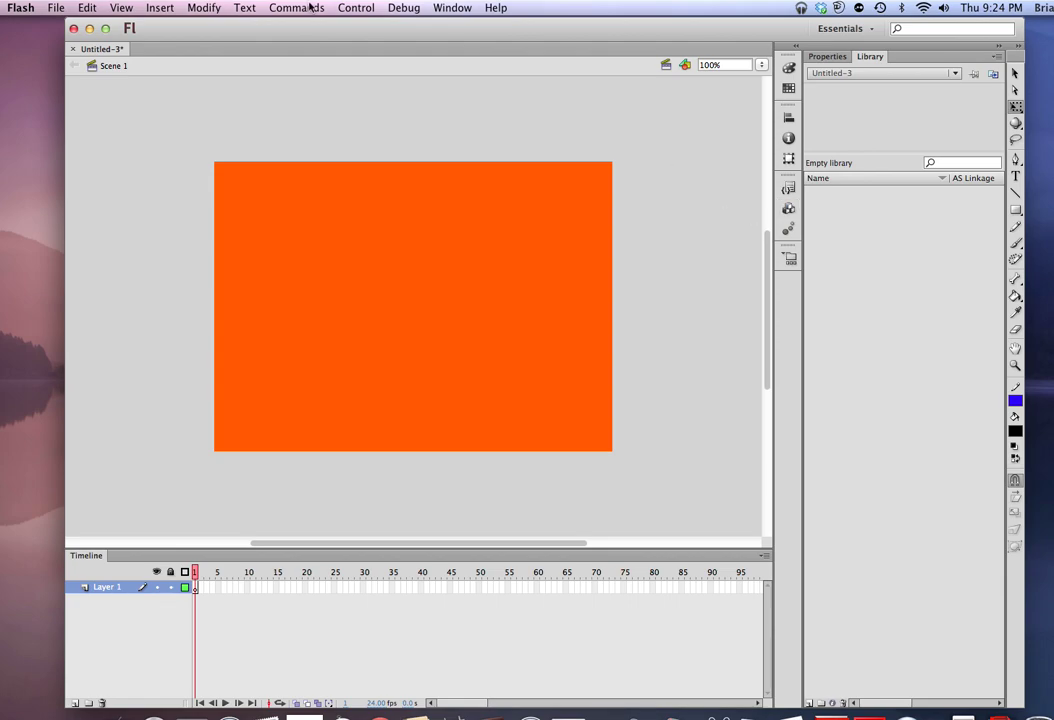
- Import Ghost.jpg from the images folder into the Library
{"action": "left_click", "coordinate": [61, 10]}
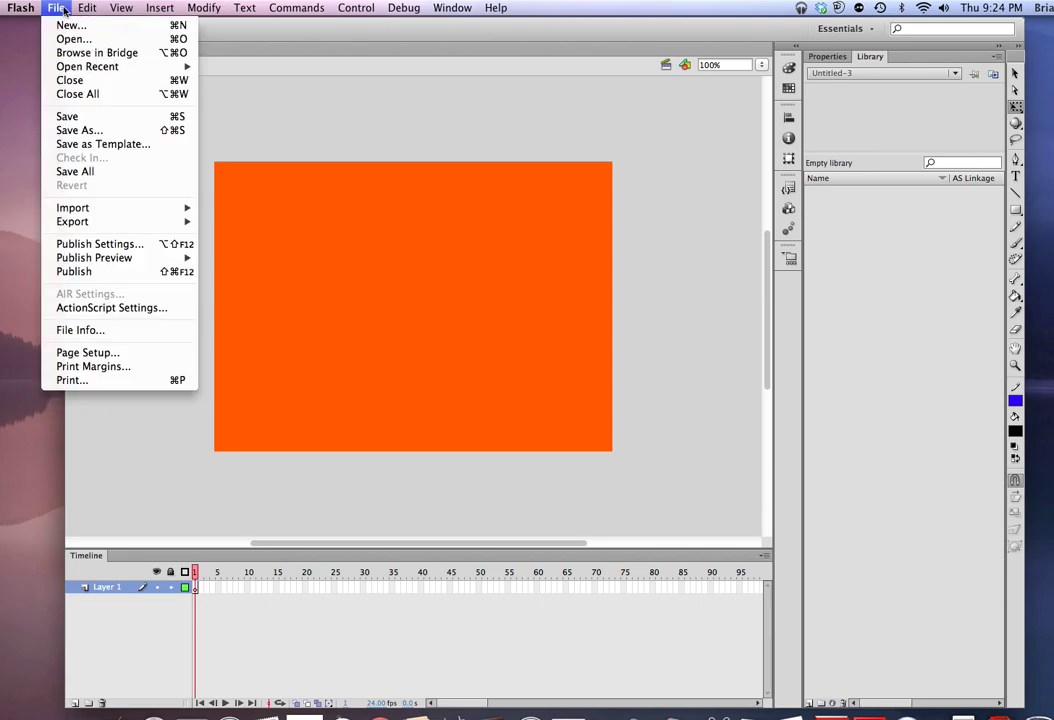
{"action": "mouse_move", "coordinate": [86, 206]}
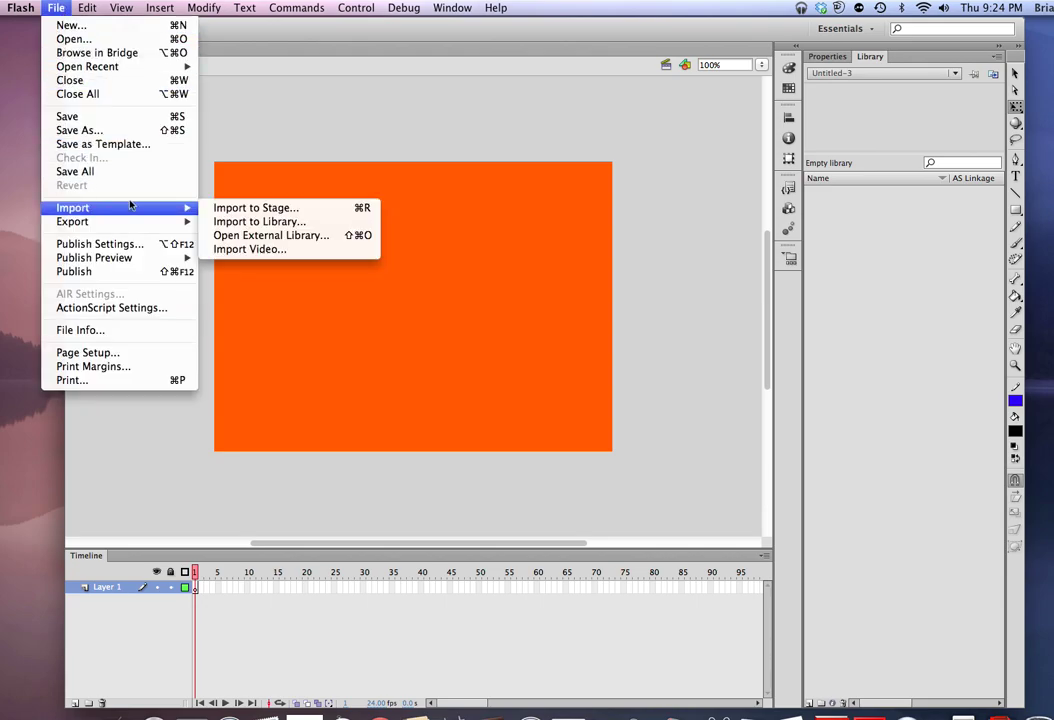
{"action": "left_click", "coordinate": [263, 222]}
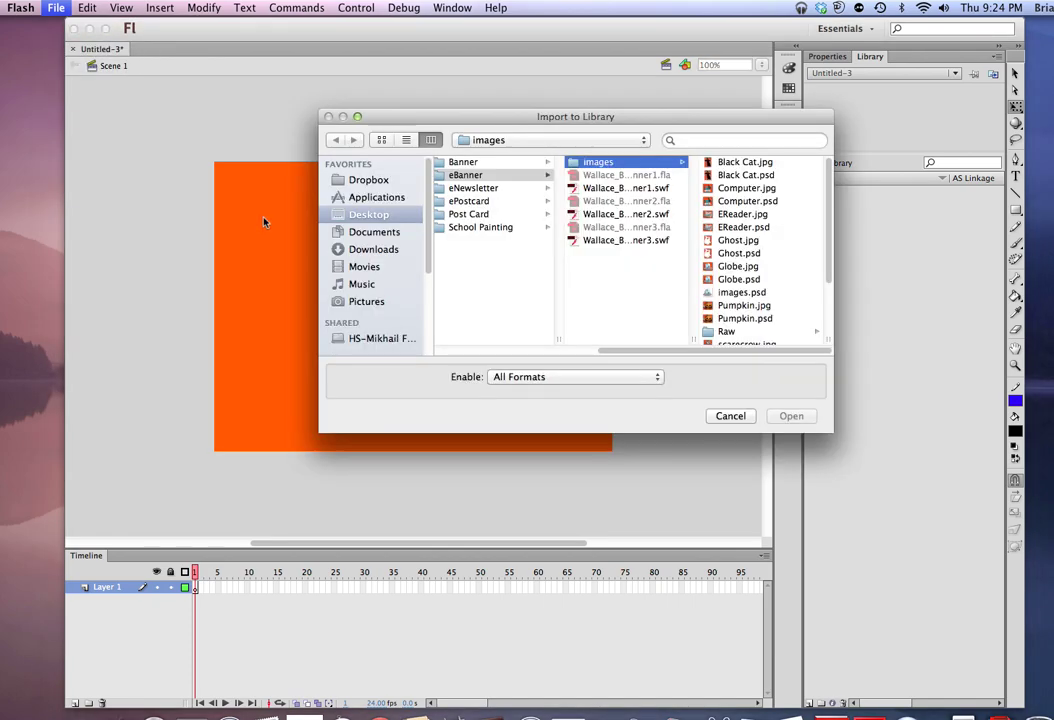
{"action": "left_click", "coordinate": [740, 242]}
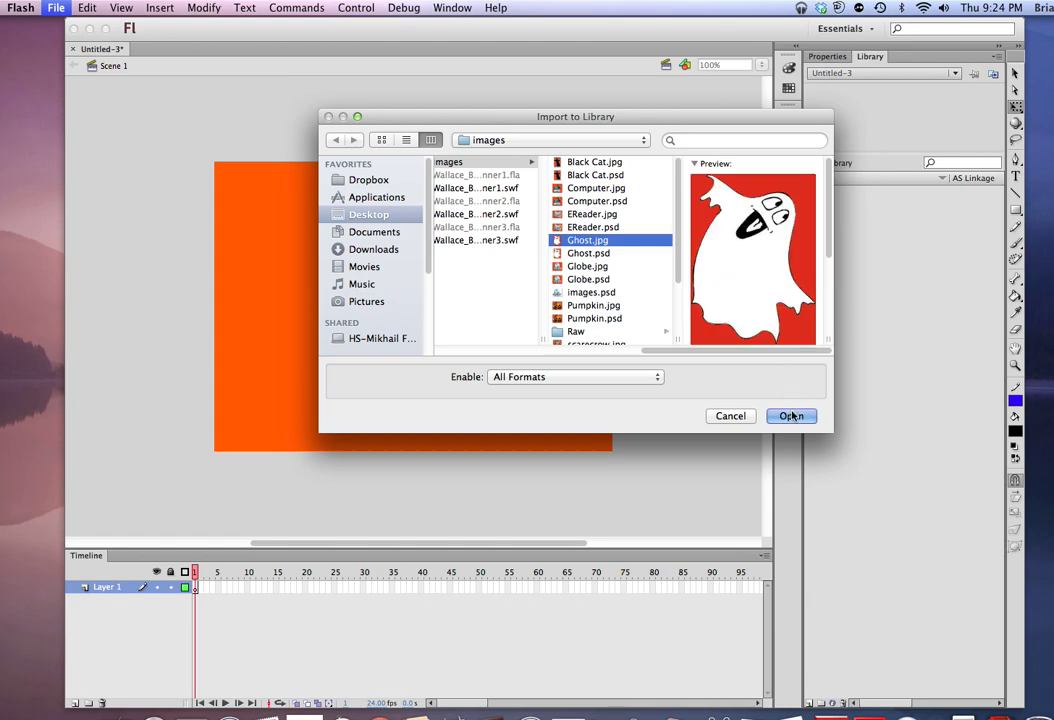
{"action": "left_click", "coordinate": [792, 416]}
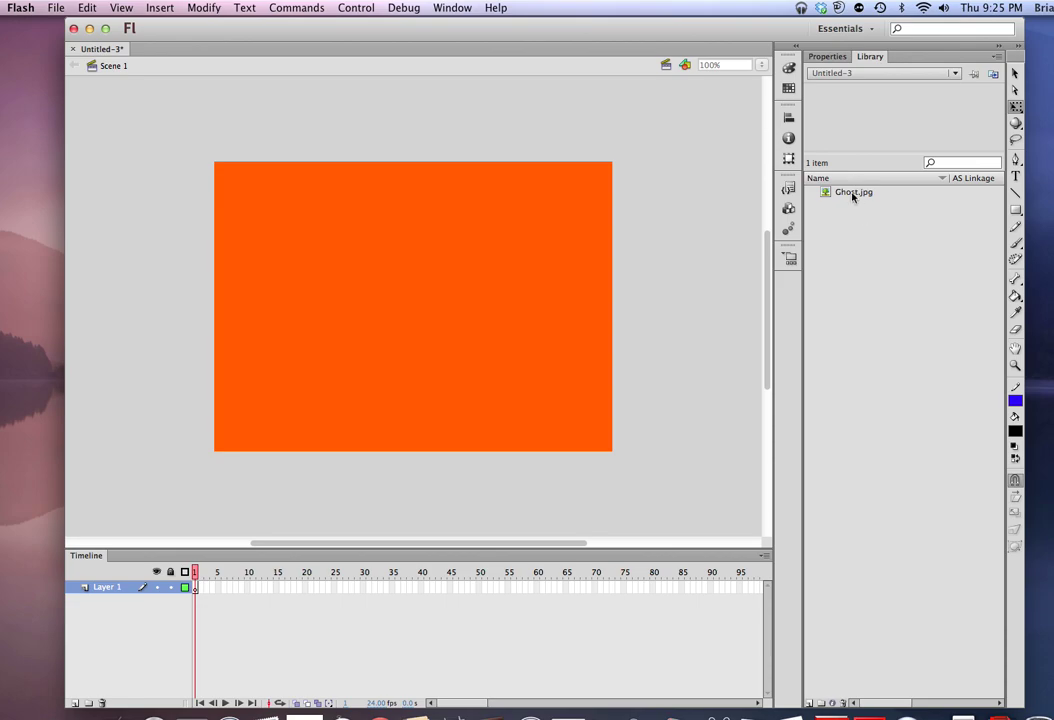
- Place Ghost.jpg on the stage, tilt it counter-clockwise, and move it below the bottom-right edge
{"action": "left_click", "coordinate": [852, 193]}
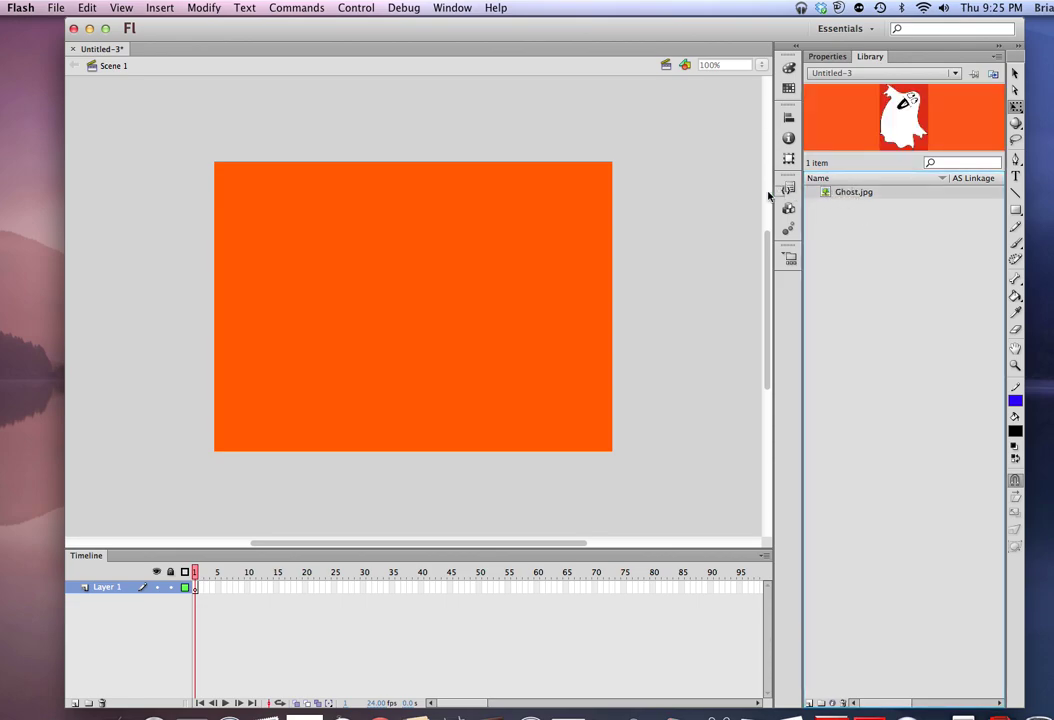
{"action": "left_click_drag", "start_coordinate": [657, 408], "coordinate": [656, 404]}
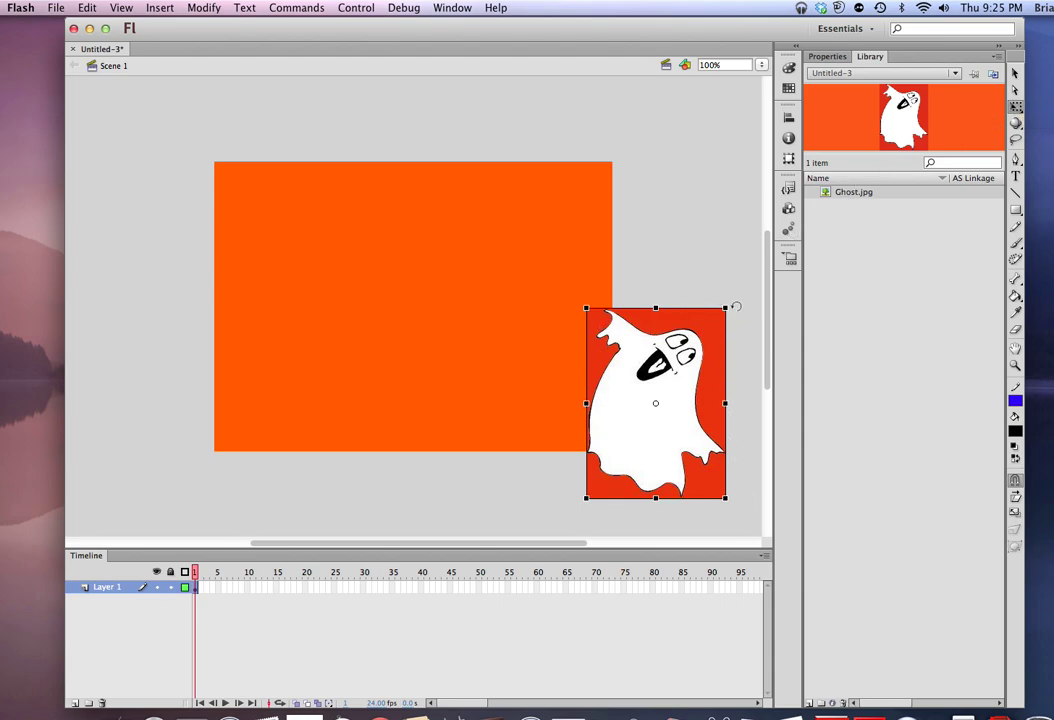
{"action": "left_click_drag", "start_coordinate": [736, 306], "coordinate": [625, 288]}
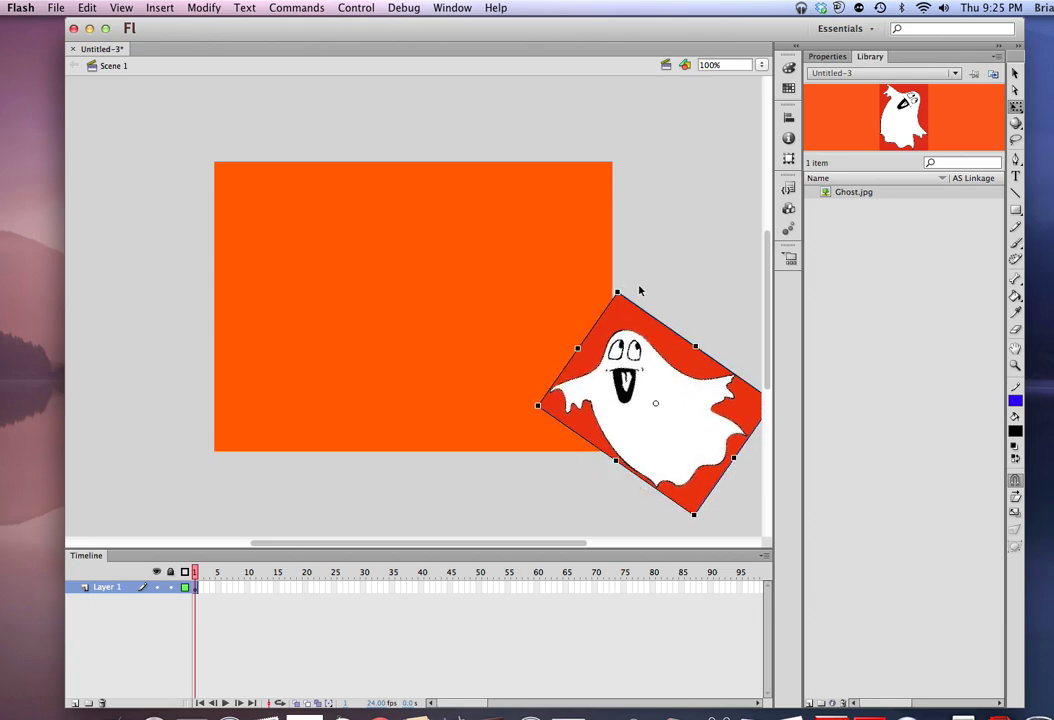
{"action": "left_click_drag", "start_coordinate": [651, 358], "coordinate": [635, 486]}
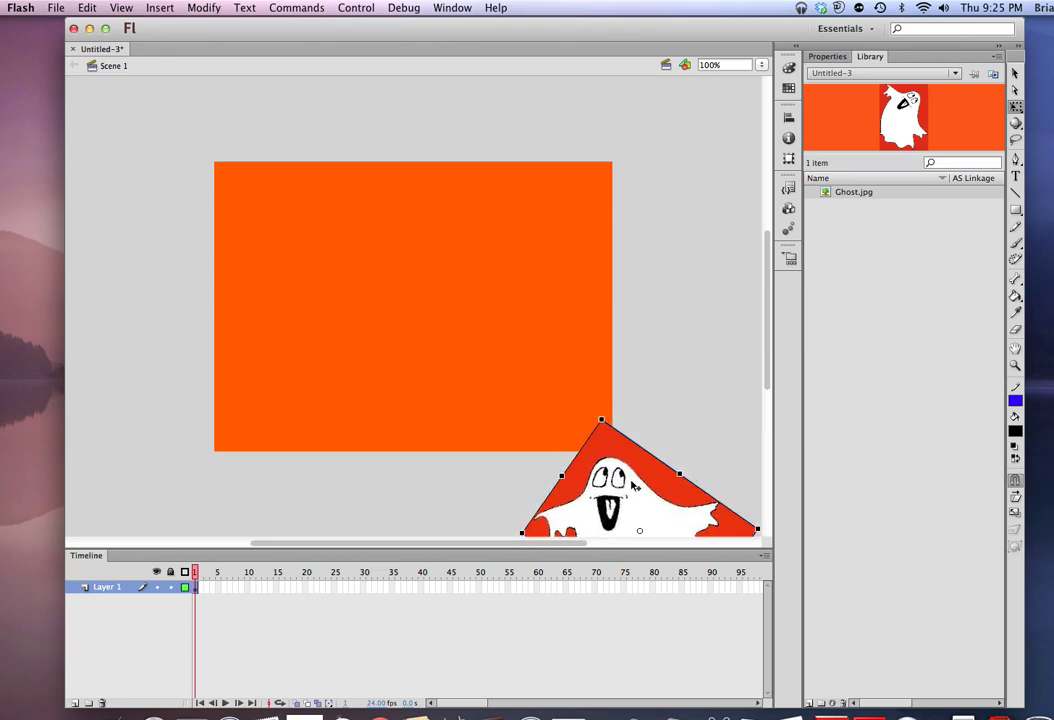
- Extend Layer 1 by inserting frames after frame 1
{"action": "right_click", "coordinate": [196, 589]}
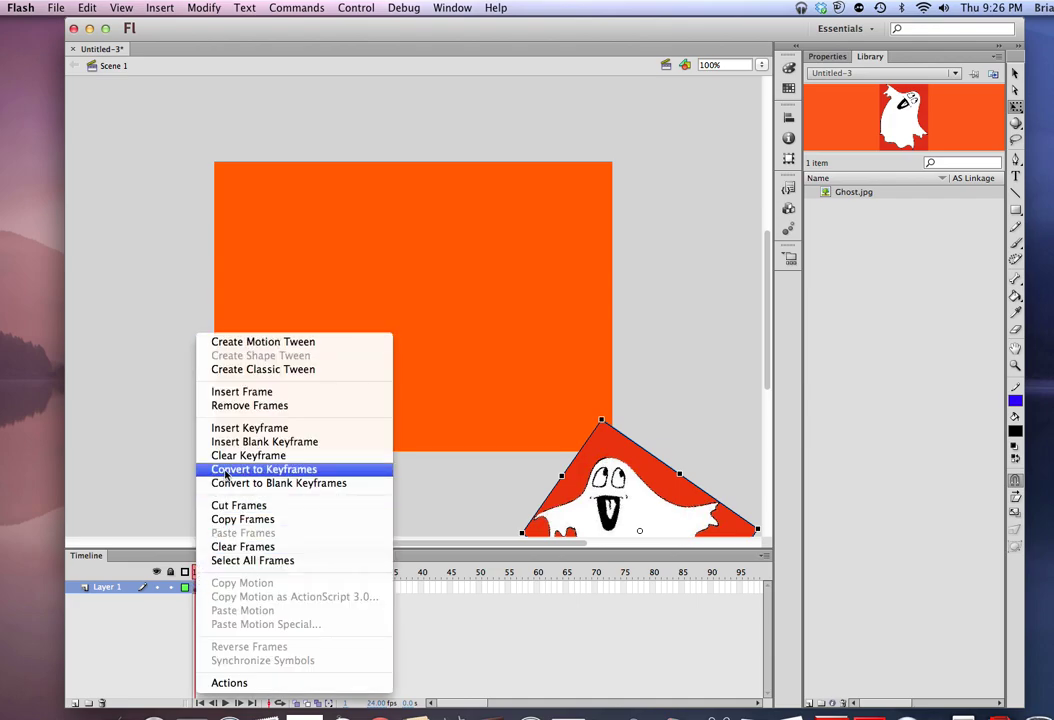
{"action": "left_click", "coordinate": [230, 394]}
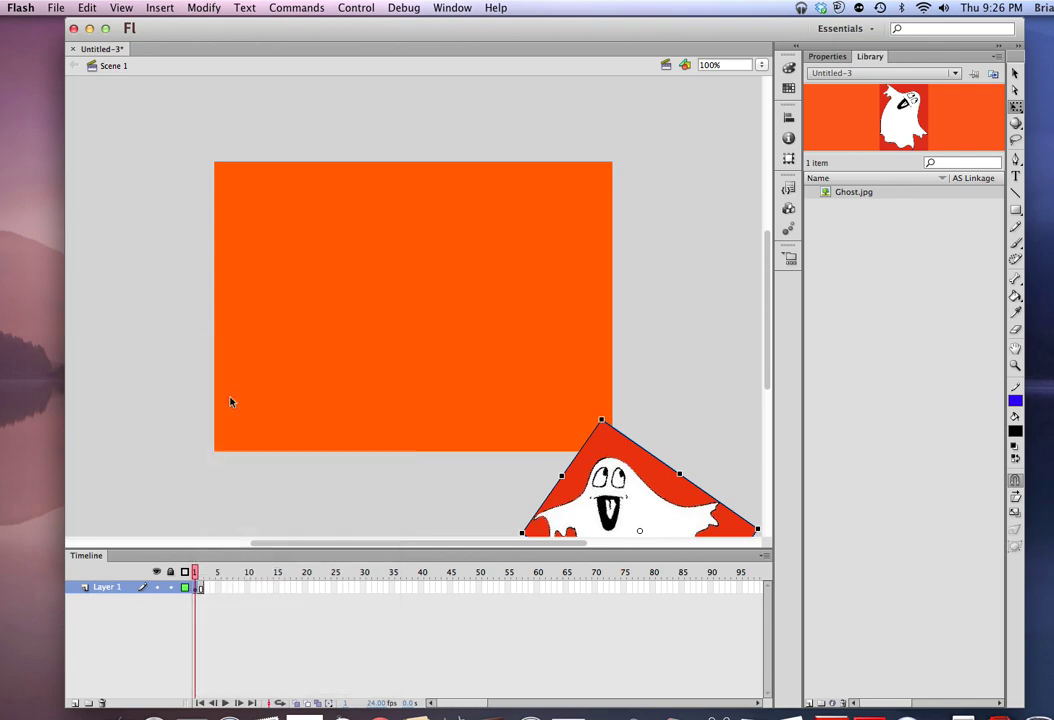
{"action": "right_click", "coordinate": [197, 589]}
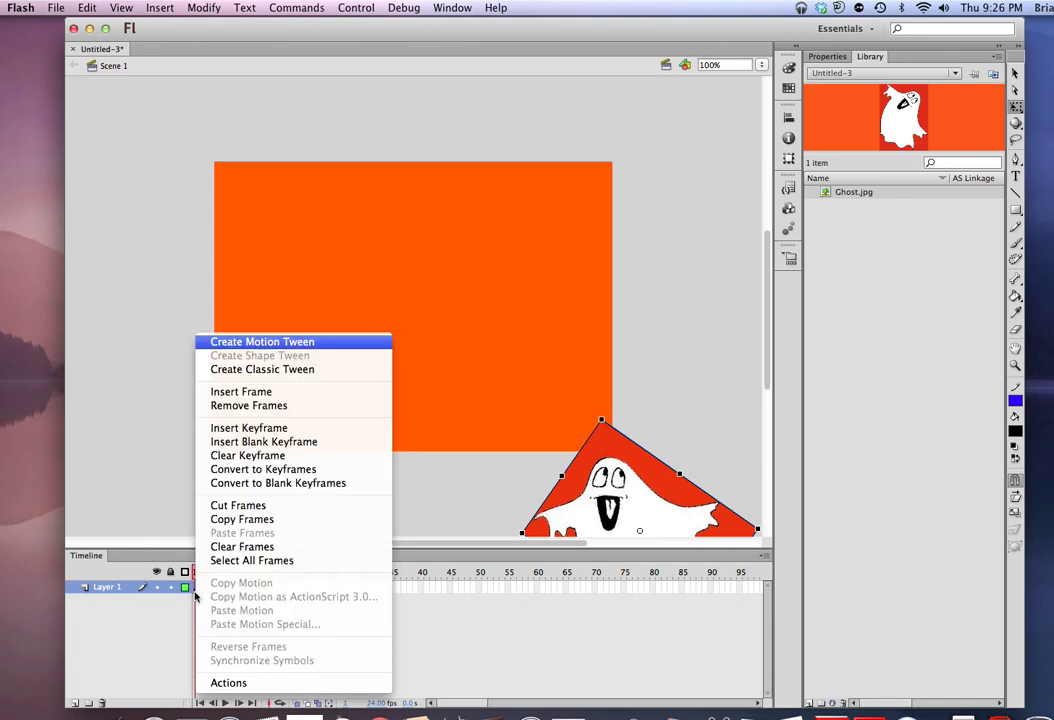
{"action": "left_click", "coordinate": [232, 392]}
{"action": "right_click", "coordinate": [199, 589]}
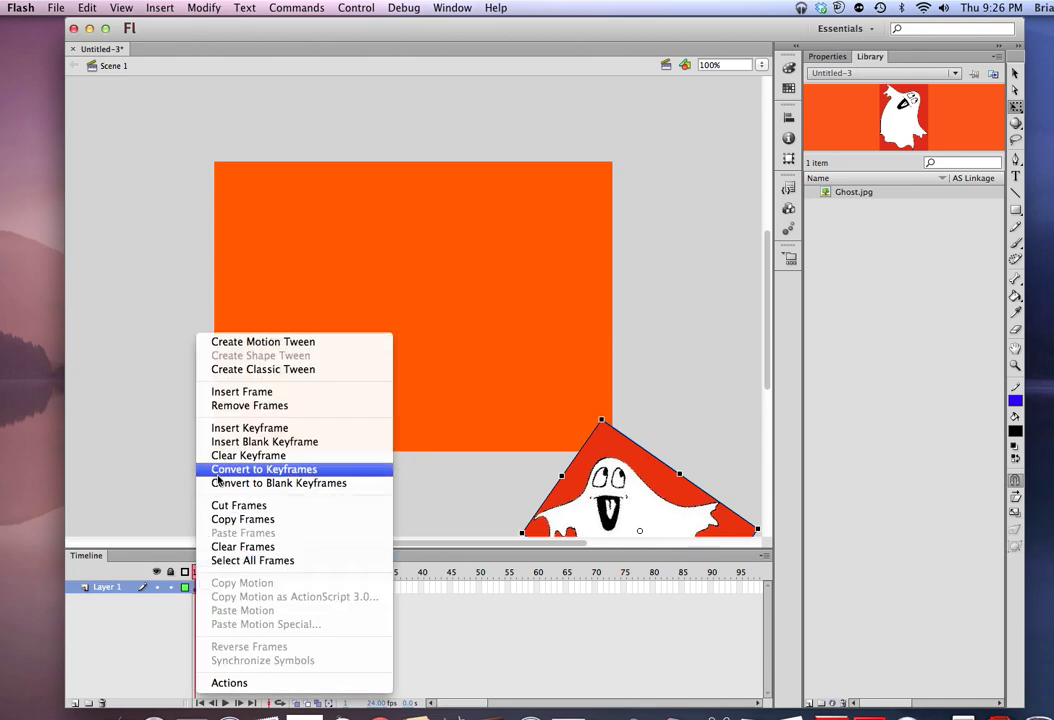
{"action": "left_click", "coordinate": [232, 393]}
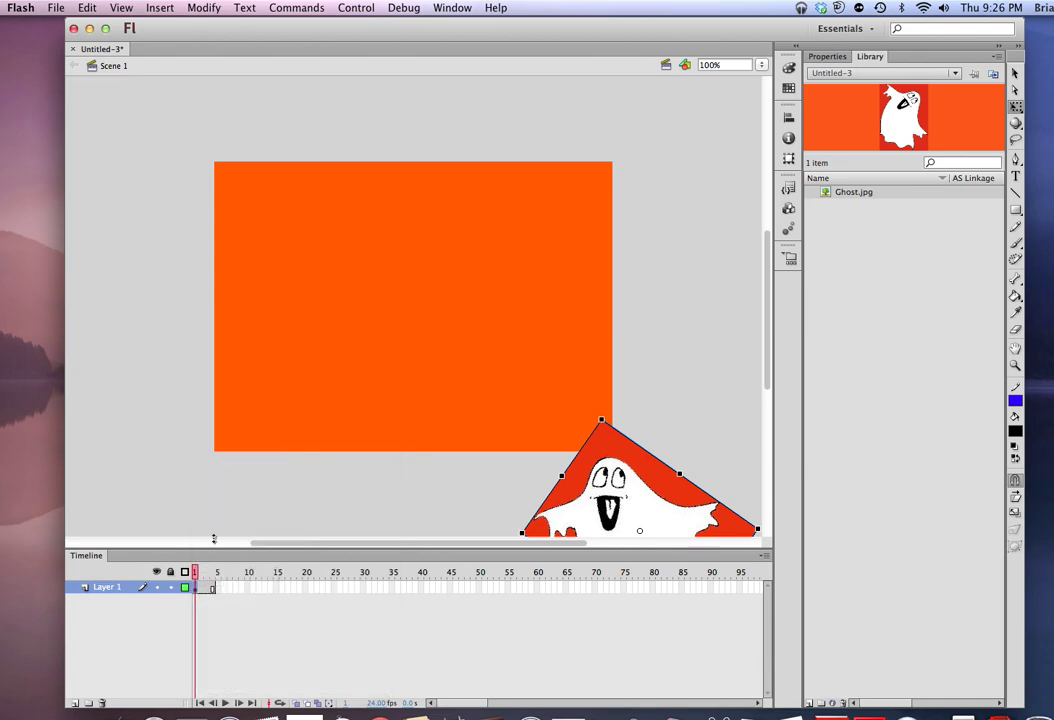
- Insert a keyframe at frame 5 and move the ghost up and left
{"action": "left_click", "coordinate": [218, 590]}
{"action": "right_click", "coordinate": [218, 590]}
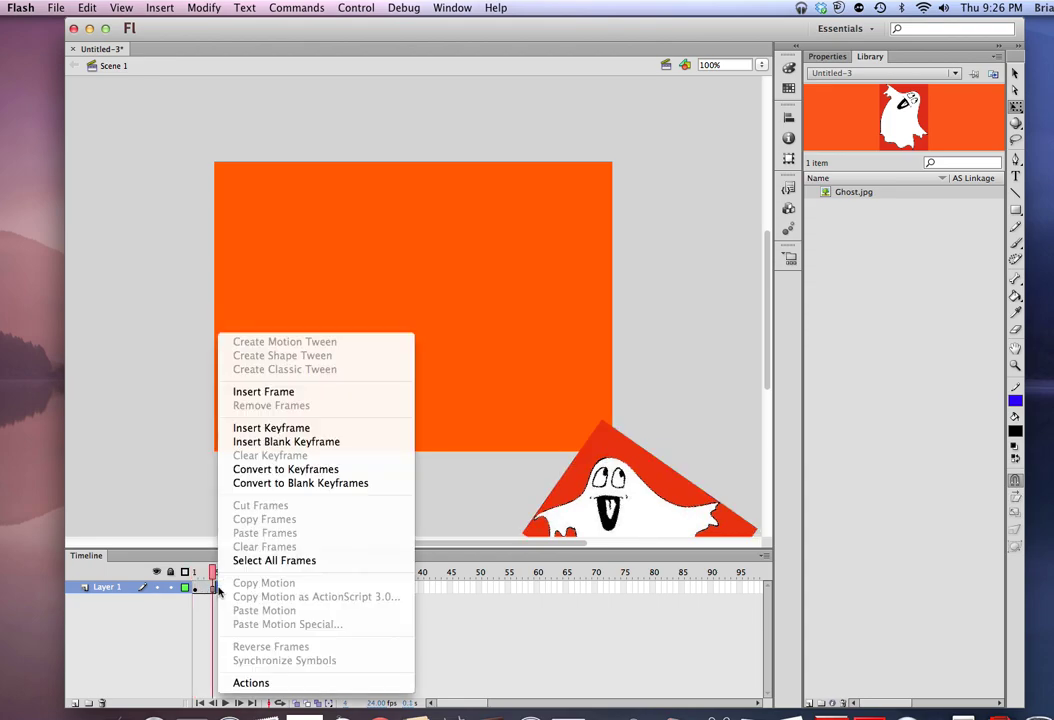
{"action": "left_click", "coordinate": [263, 429]}
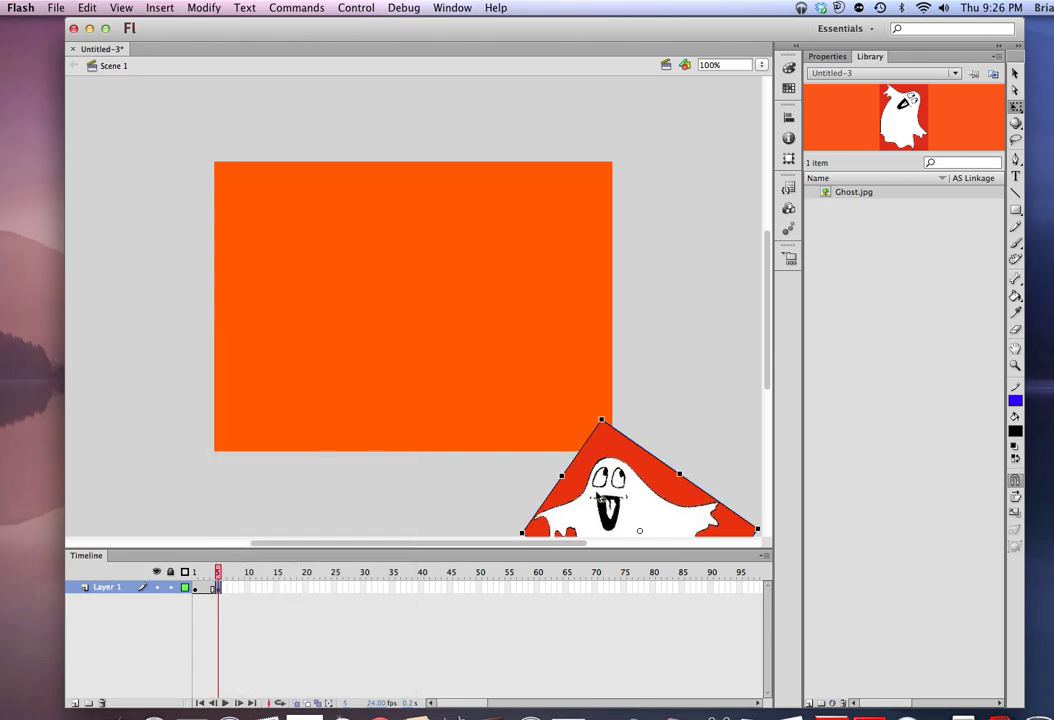
{"action": "left_click_drag", "start_coordinate": [598, 497], "coordinate": [577, 465]}
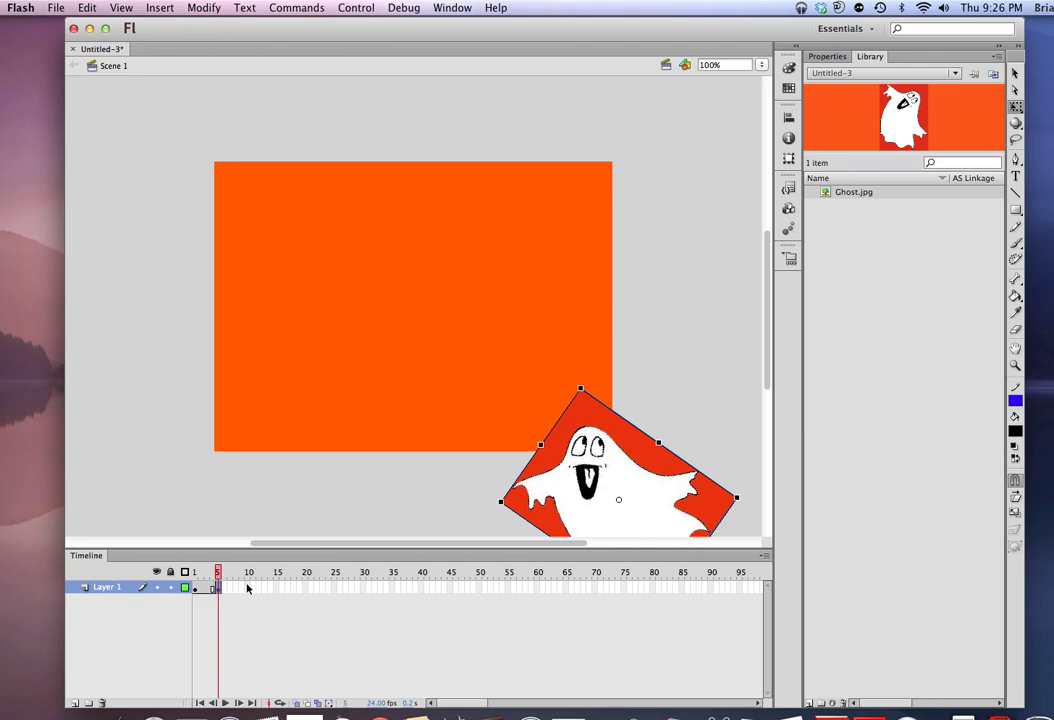
- Add keyframes at frames 10 and 15, moving the ghost further up-left at each
{"action": "left_click", "coordinate": [248, 588]}
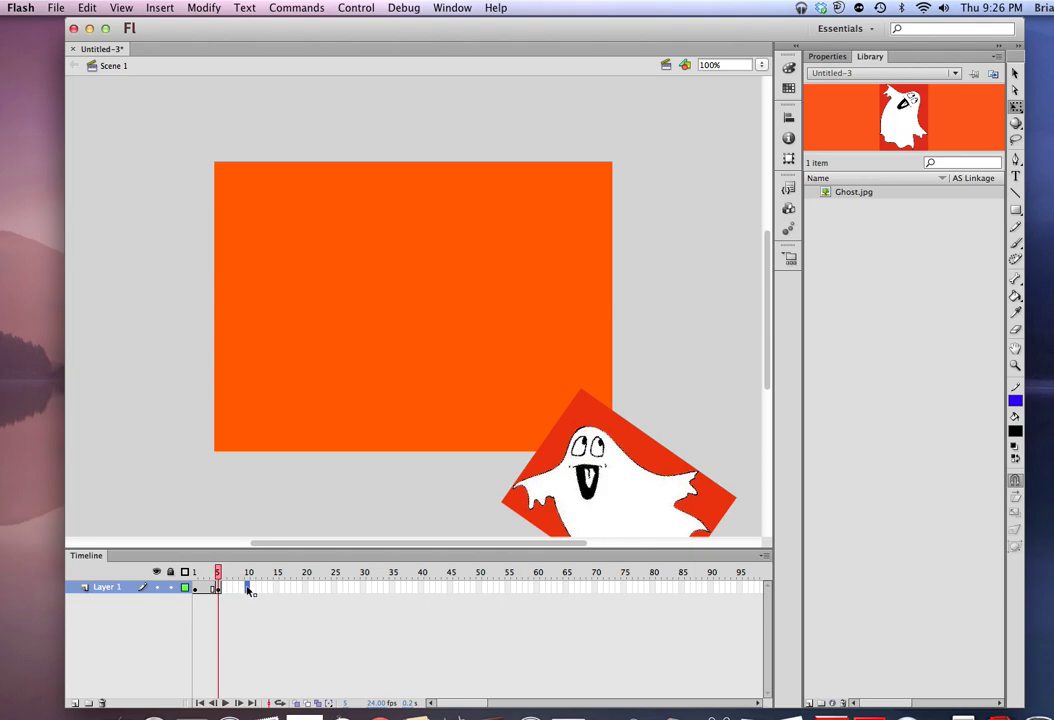
{"action": "right_click", "coordinate": [248, 588]}
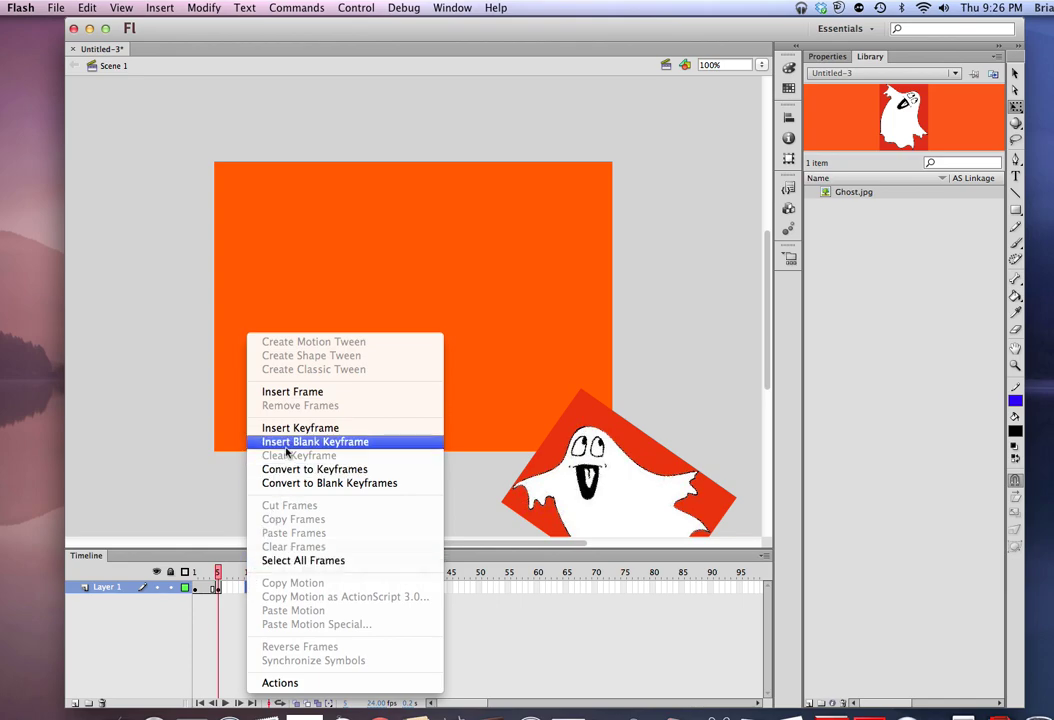
{"action": "left_click", "coordinate": [286, 429]}
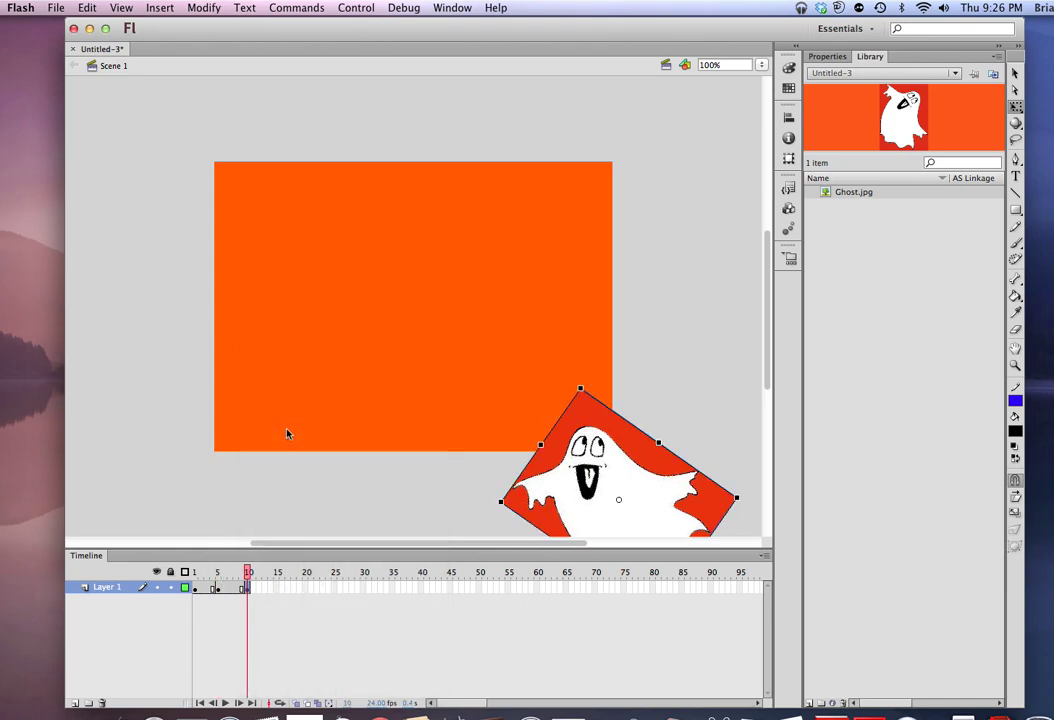
{"action": "left_click_drag", "start_coordinate": [605, 480], "coordinate": [587, 436]}
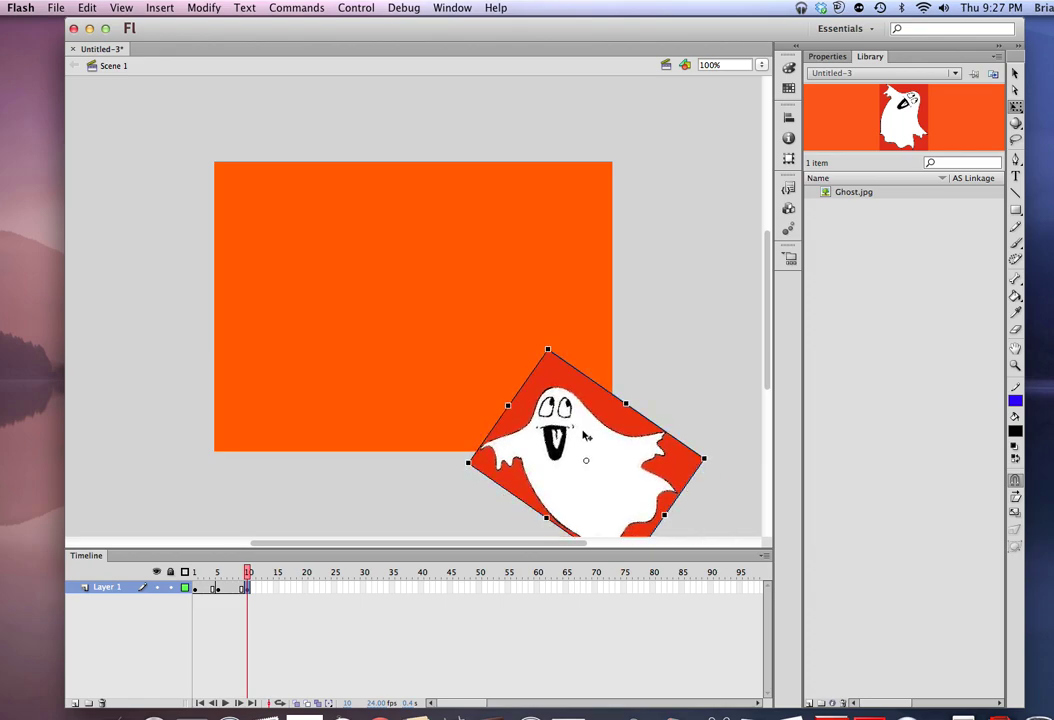
{"action": "left_click", "coordinate": [277, 588]}
{"action": "right_click", "coordinate": [276, 587]}
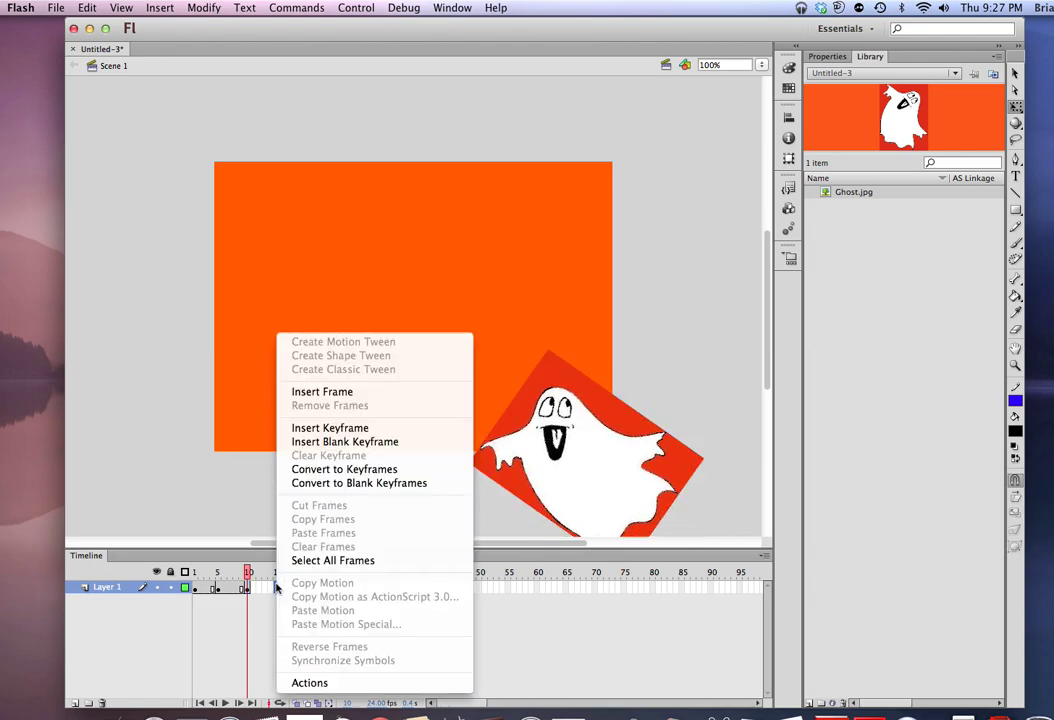
{"action": "left_click", "coordinate": [305, 429]}
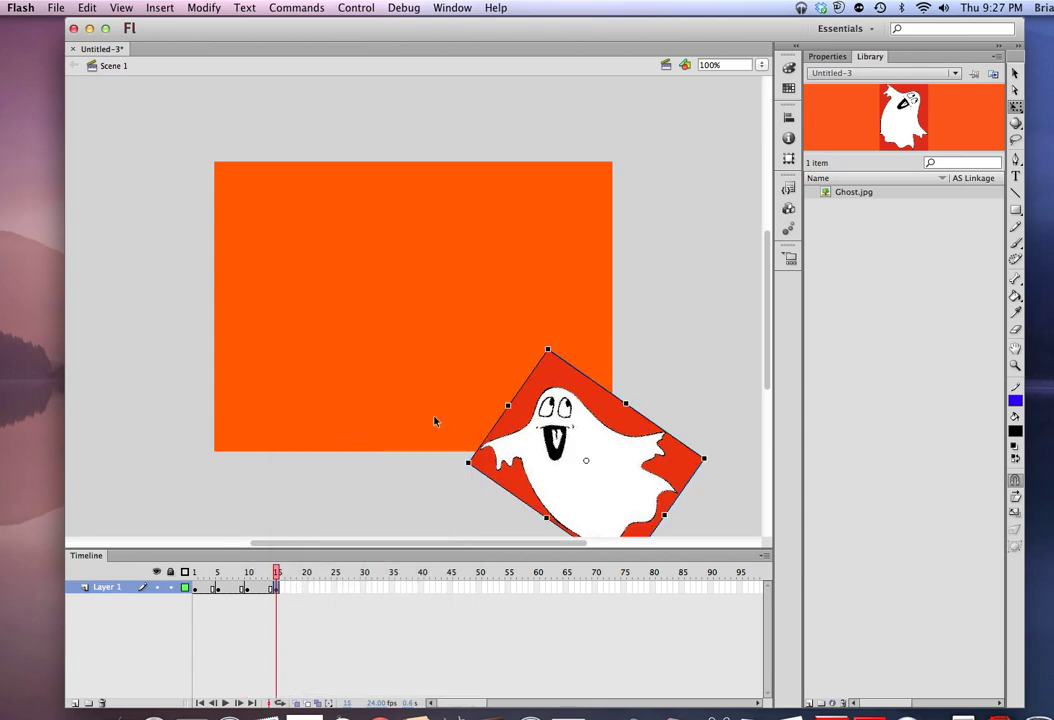
{"action": "left_click_drag", "start_coordinate": [573, 427], "coordinate": [538, 399]}
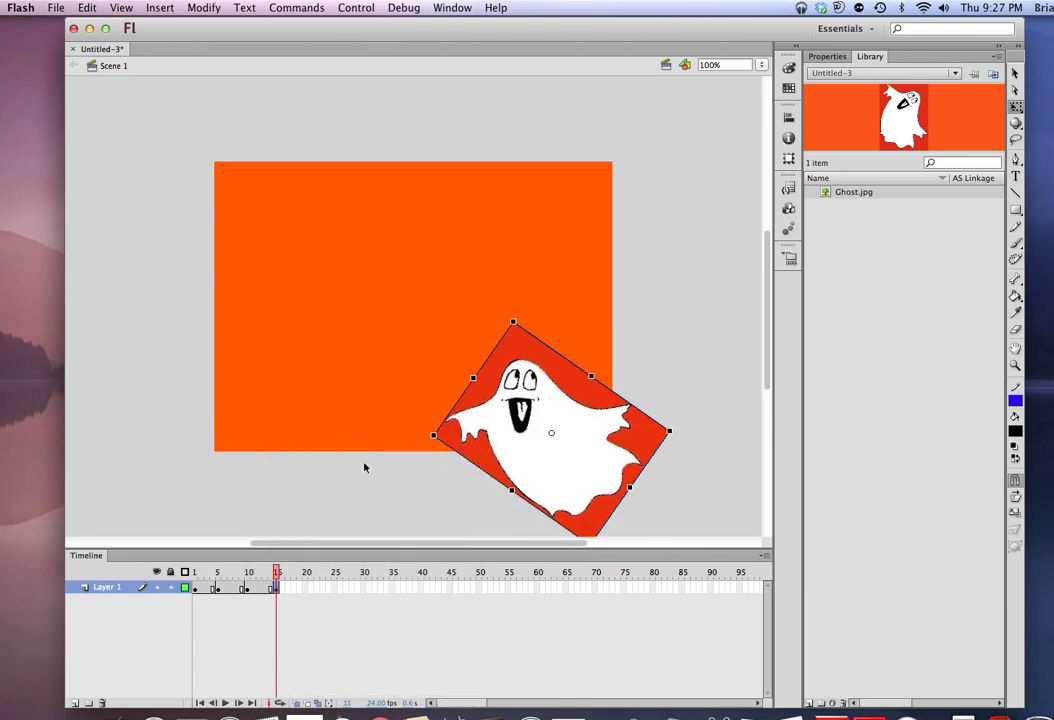
- Add keyframes at frames 20 and 25, moving the ghost up-left toward the stage centre
{"action": "right_click", "coordinate": [306, 587]}
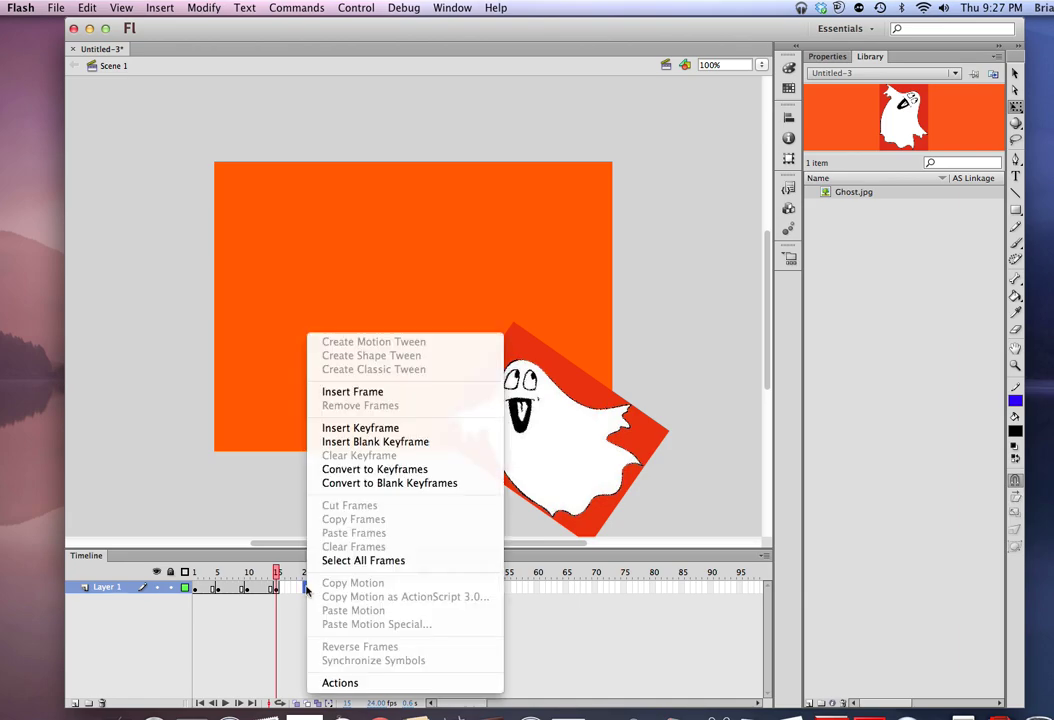
{"action": "left_click", "coordinate": [338, 432]}
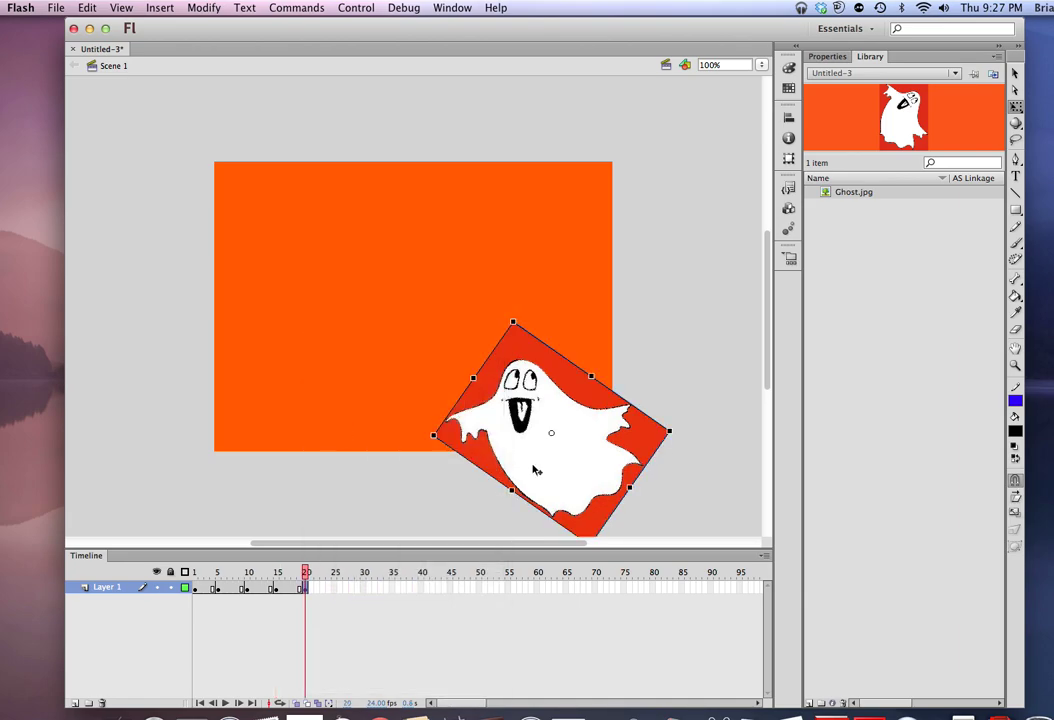
{"action": "left_click_drag", "start_coordinate": [535, 470], "coordinate": [495, 428]}
{"action": "key", "text": "super+shift+a"}
{"action": "right_click", "coordinate": [335, 588]}
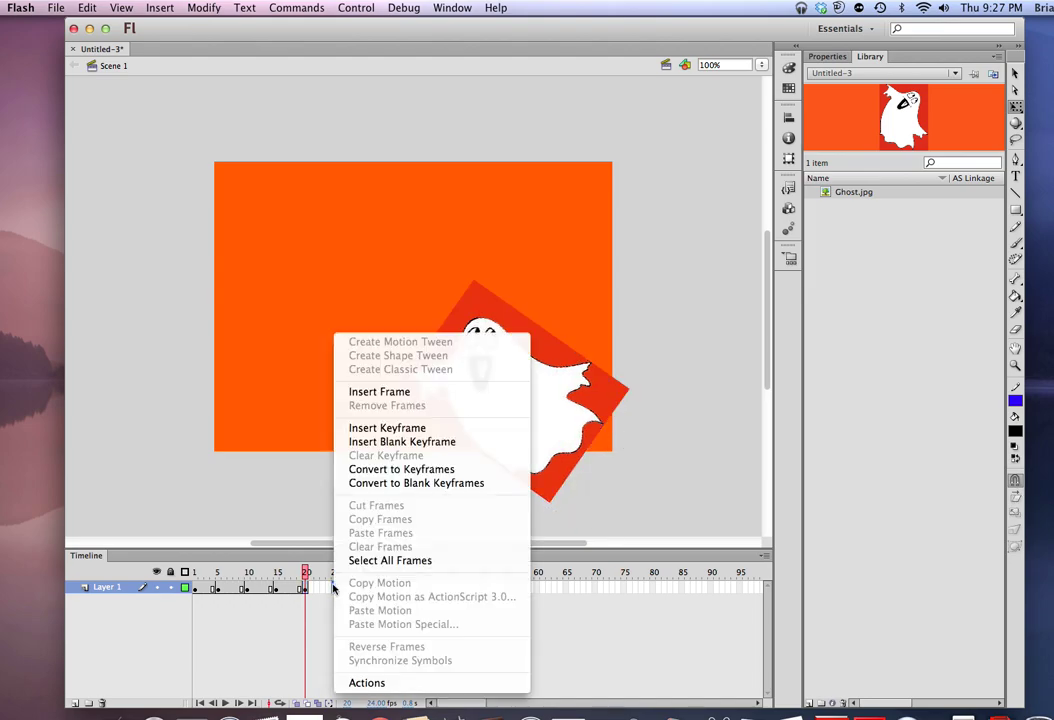
{"action": "left_click", "coordinate": [390, 428]}
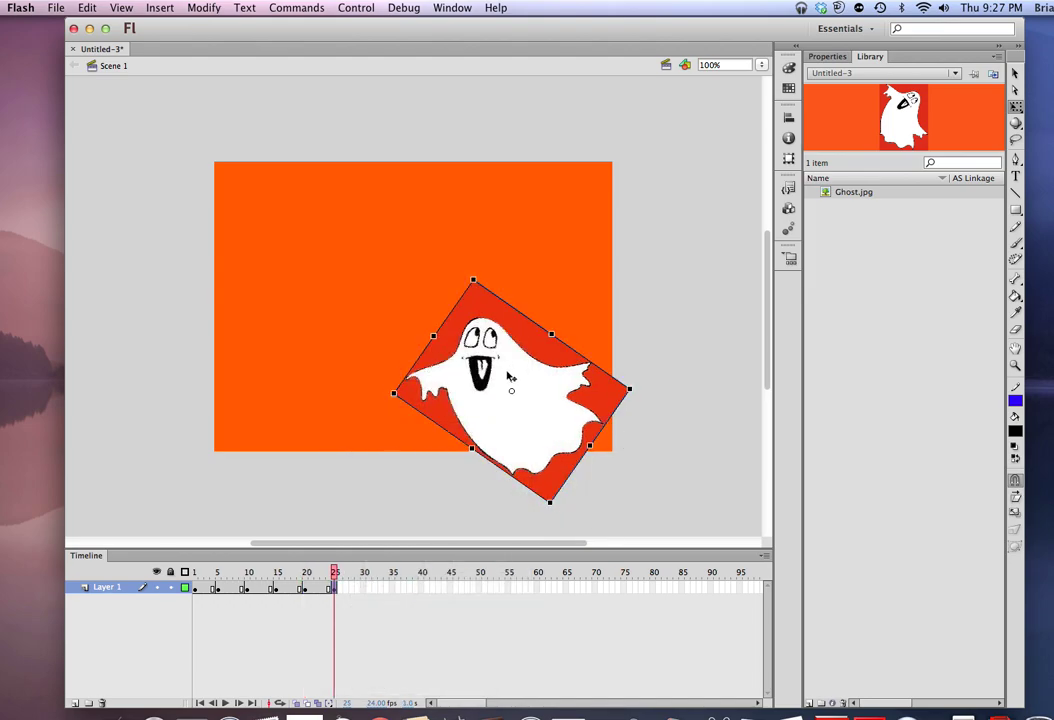
{"action": "left_click_drag", "start_coordinate": [470, 373], "coordinate": [406, 339]}
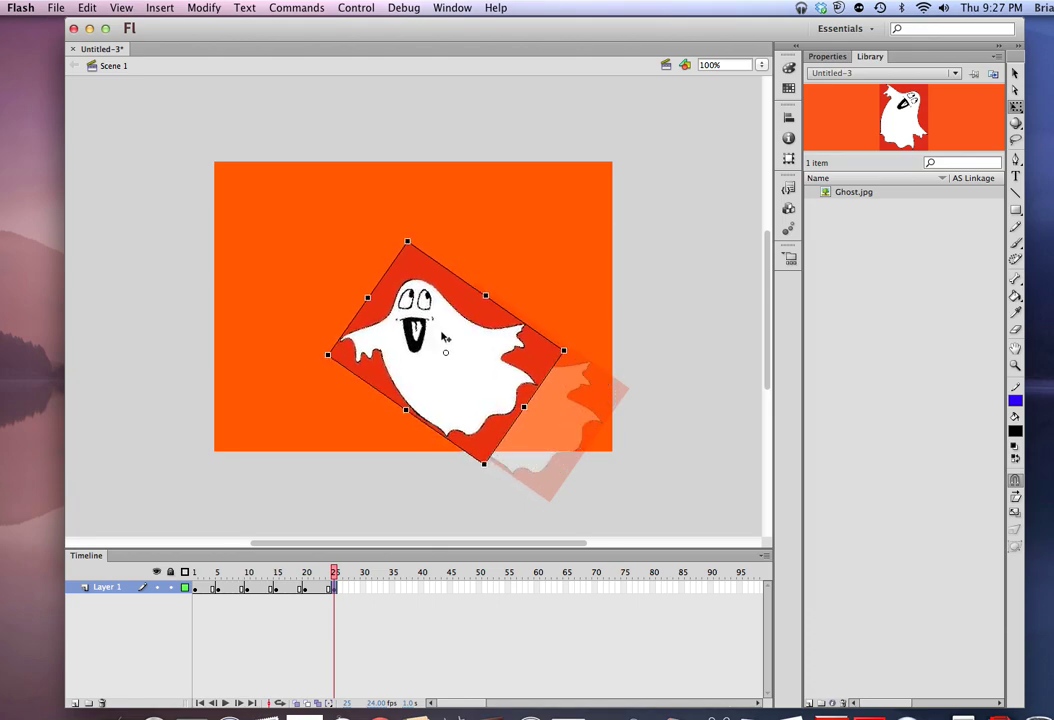
- Add keyframes at frames 30 and 35, moving the ghost to the stage's upper left
{"action": "left_click", "coordinate": [365, 588]}
{"action": "right_click", "coordinate": [365, 588]}
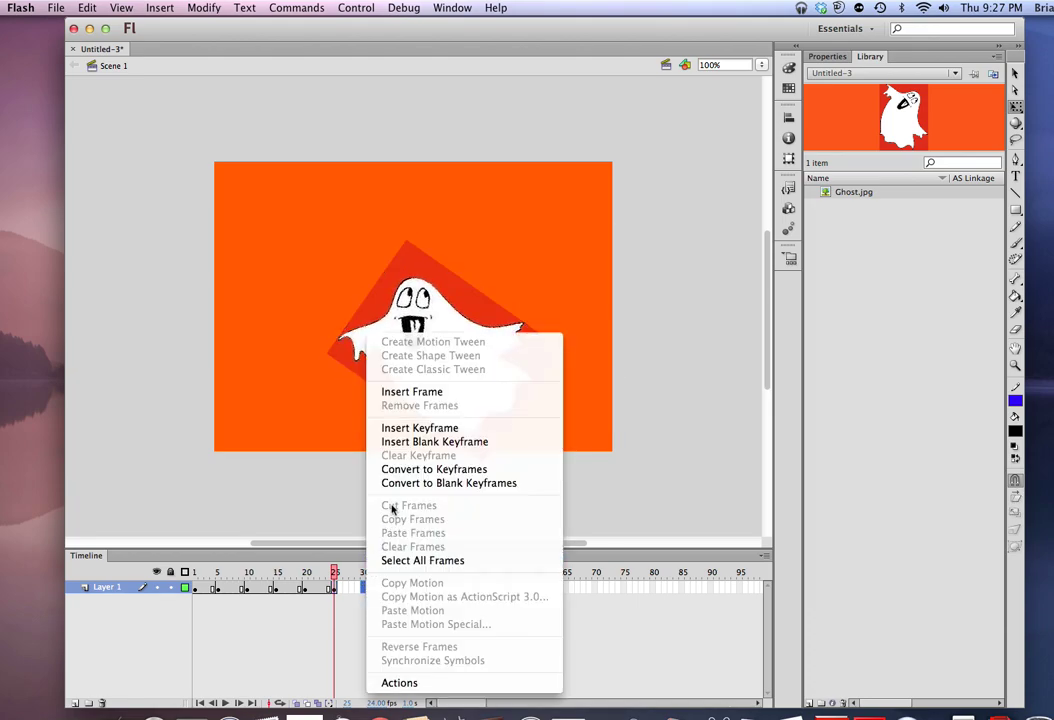
{"action": "left_click", "coordinate": [413, 429]}
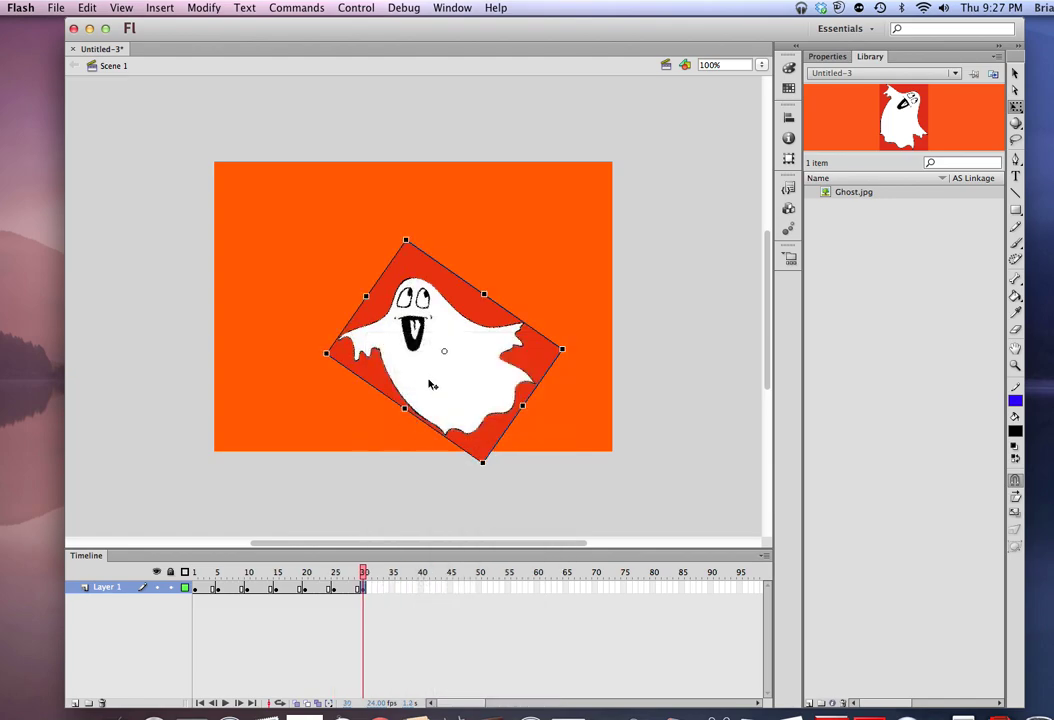
{"action": "left_click_drag", "start_coordinate": [435, 391], "coordinate": [381, 353]}
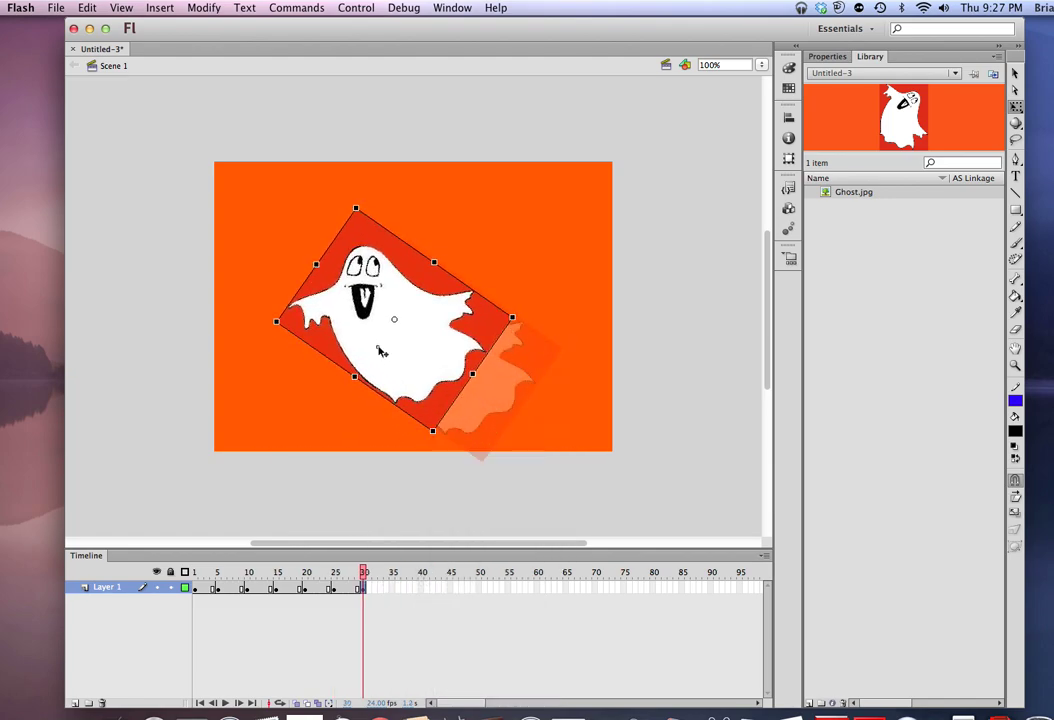
{"action": "left_click", "coordinate": [394, 588]}
{"action": "right_click", "coordinate": [394, 588]}
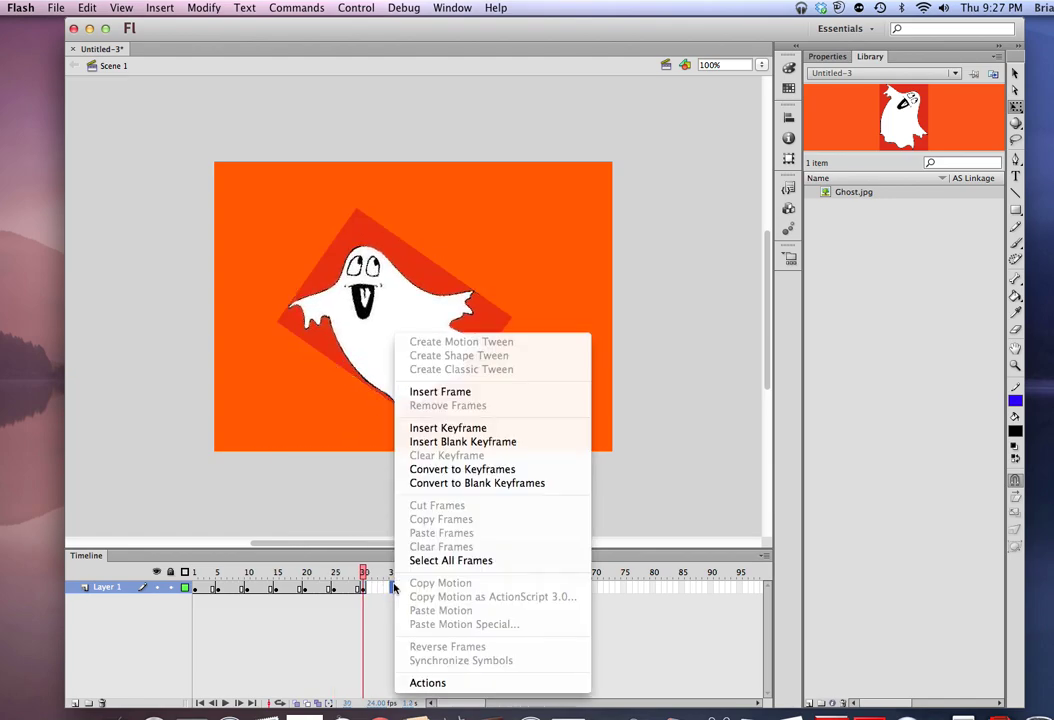
{"action": "left_click", "coordinate": [447, 428]}
{"action": "left_click_drag", "start_coordinate": [405, 353], "coordinate": [324, 308]}
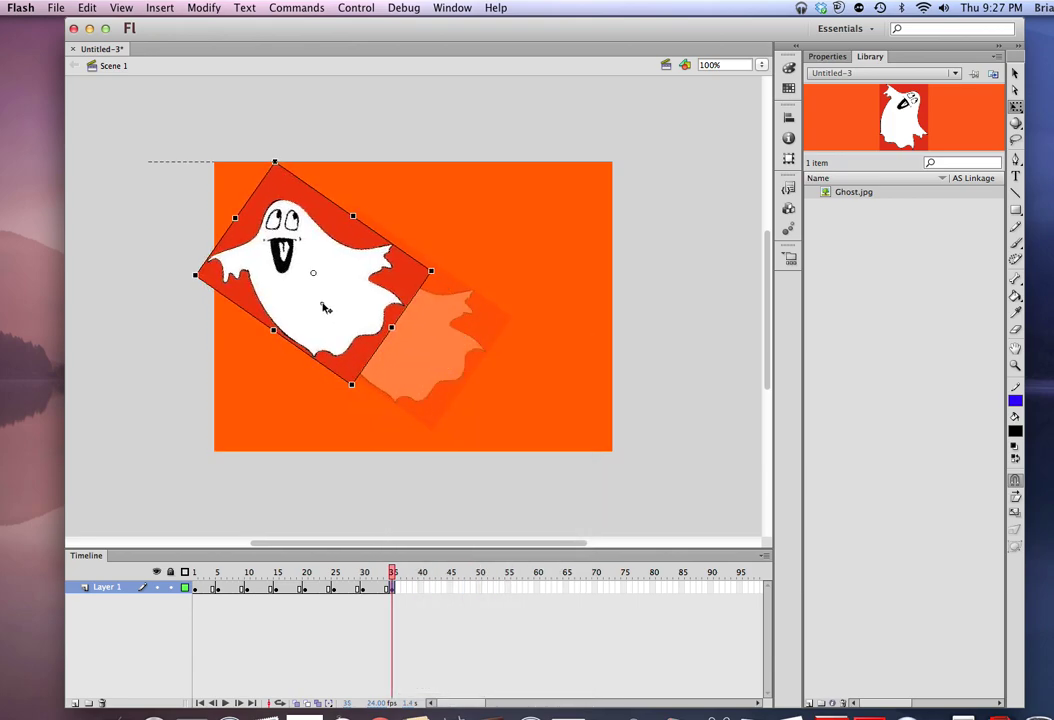
- Add keyframes at frames 40 and 45, pushing the ghost past the stage's top-left corner
{"action": "left_click", "coordinate": [420, 590]}
{"action": "right_click", "coordinate": [420, 590]}
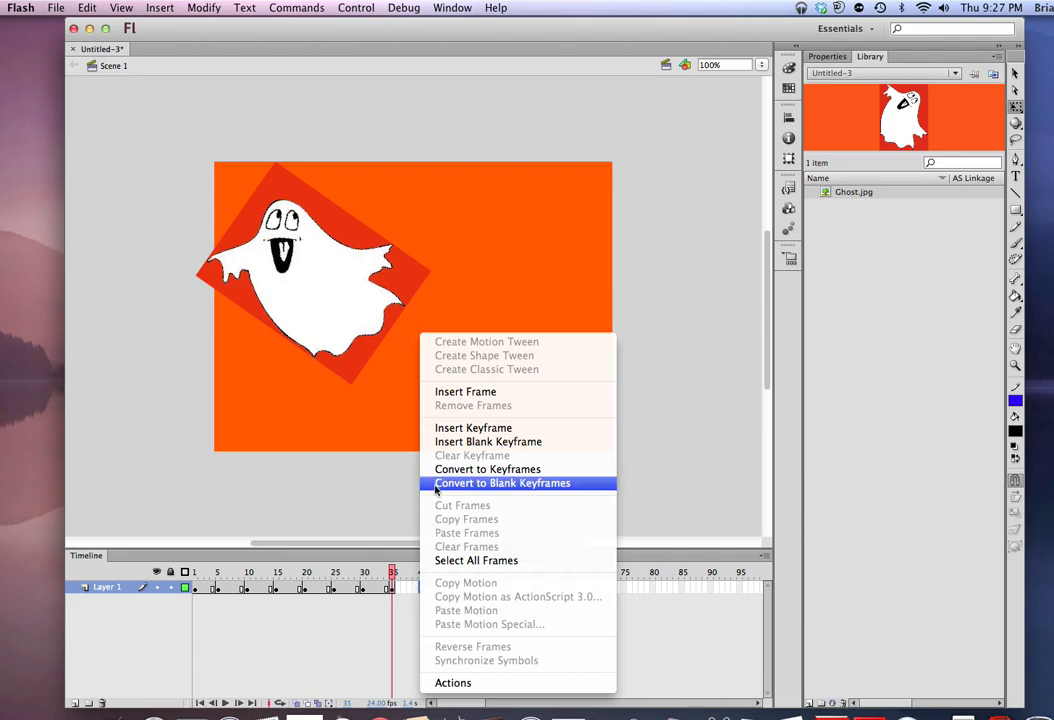
{"action": "left_click", "coordinate": [438, 428]}
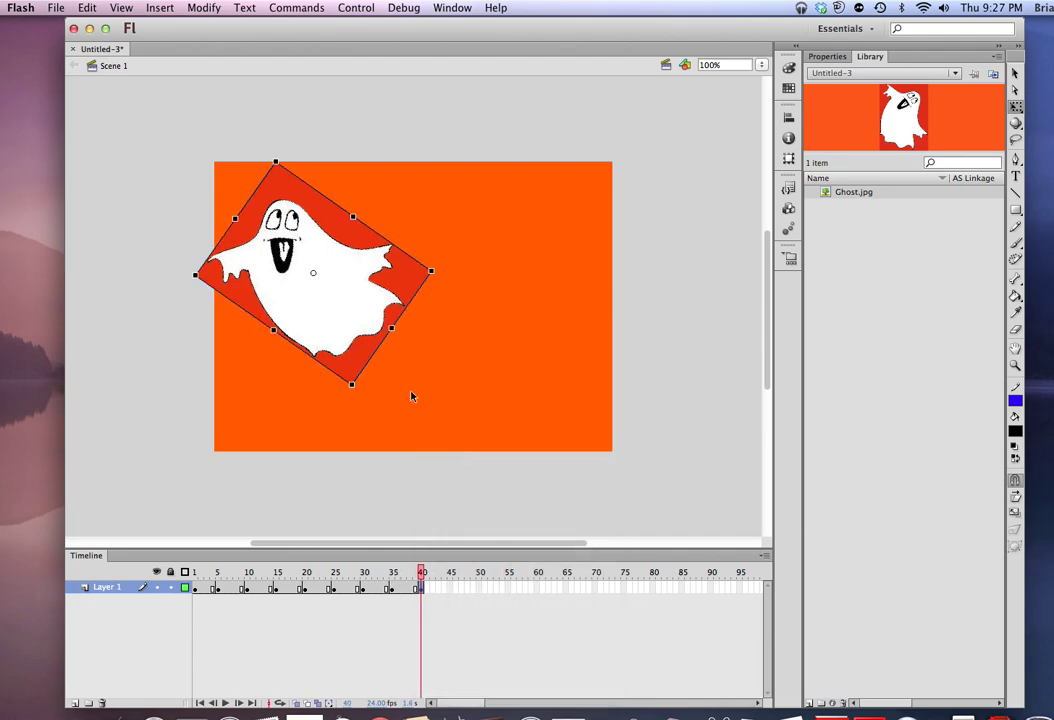
{"action": "left_click_drag", "start_coordinate": [305, 285], "coordinate": [257, 241]}
{"action": "right_click", "coordinate": [447, 589]}
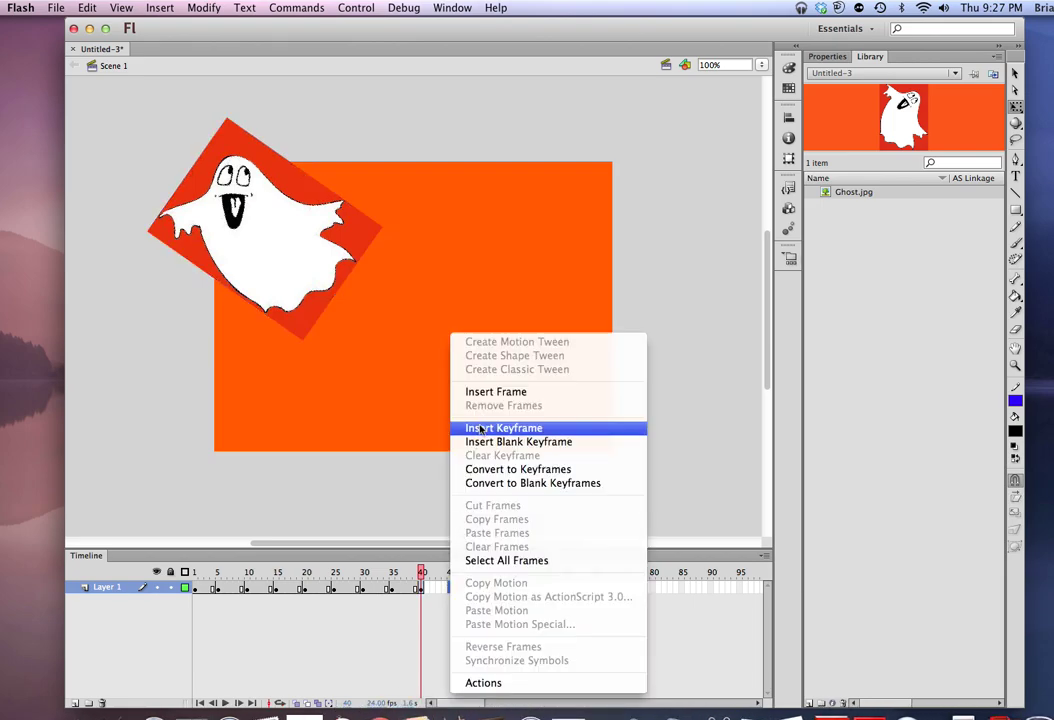
{"action": "left_click", "coordinate": [480, 428]}
{"action": "left_click_drag", "start_coordinate": [270, 225], "coordinate": [259, 185]}
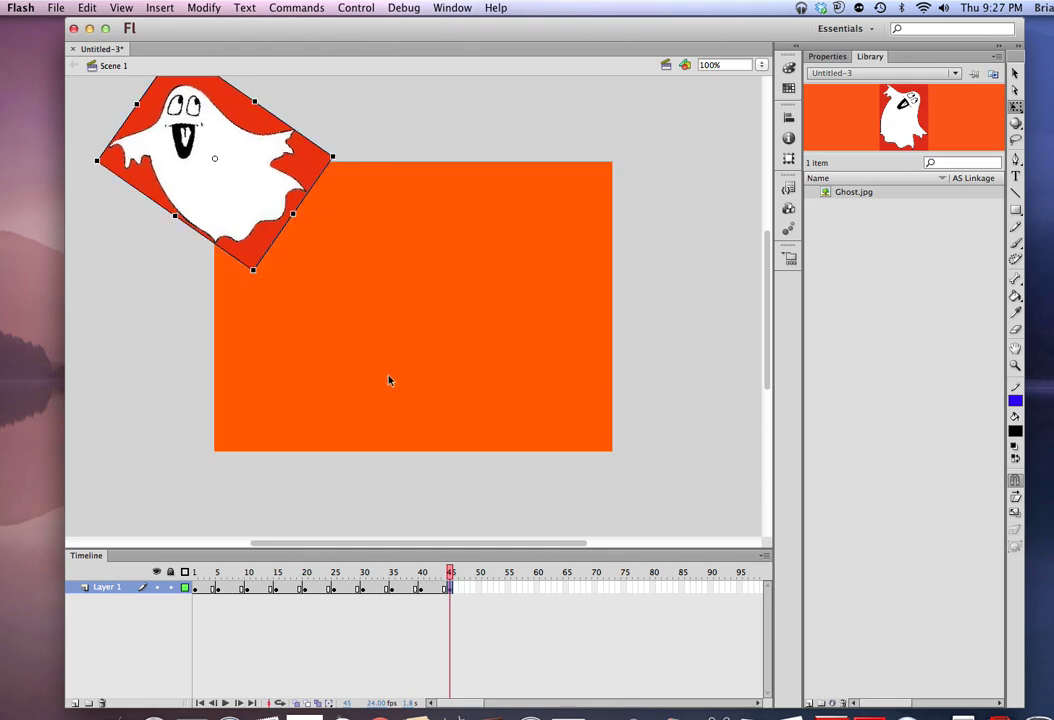
- Add keyframes at frames 50, 55 and 60, moving the ghost further off-stage up-left
{"action": "right_click", "coordinate": [480, 586]}
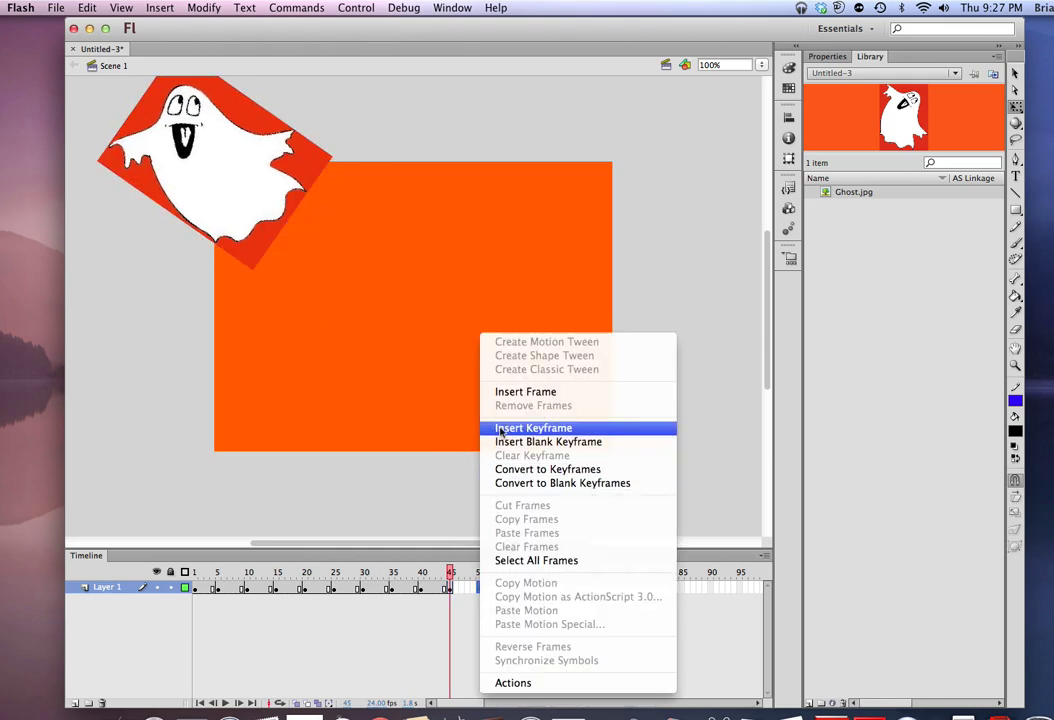
{"action": "left_click", "coordinate": [501, 428]}
{"action": "left_click_drag", "start_coordinate": [265, 148], "coordinate": [213, 121]}
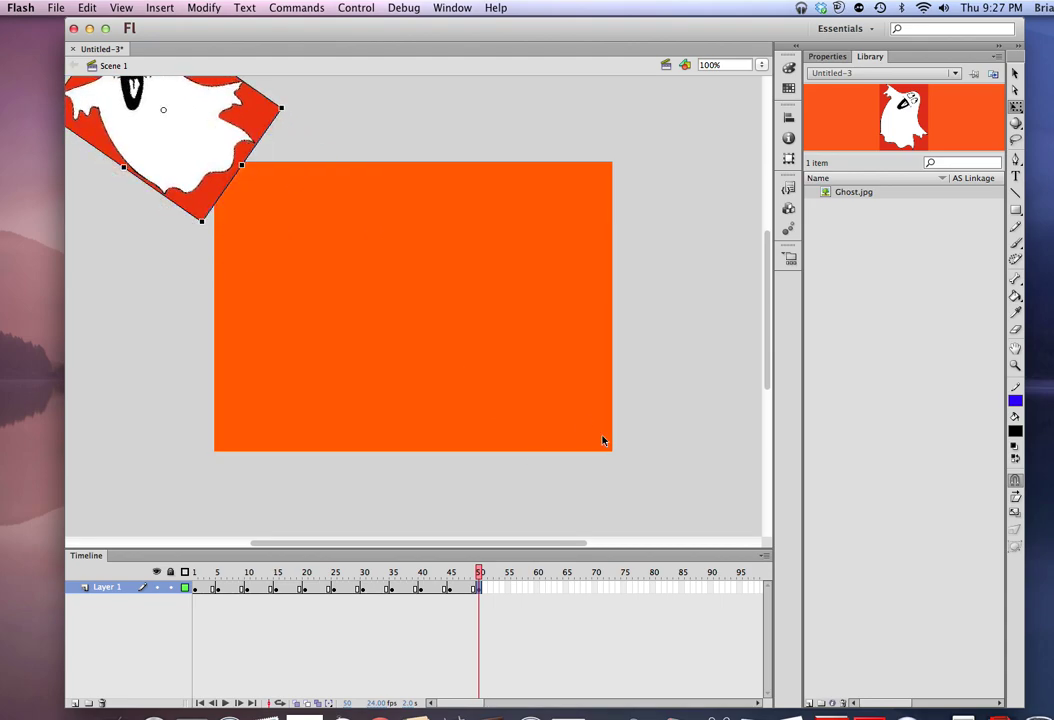
{"action": "left_click", "coordinate": [507, 589]}
{"action": "right_click", "coordinate": [508, 588]}
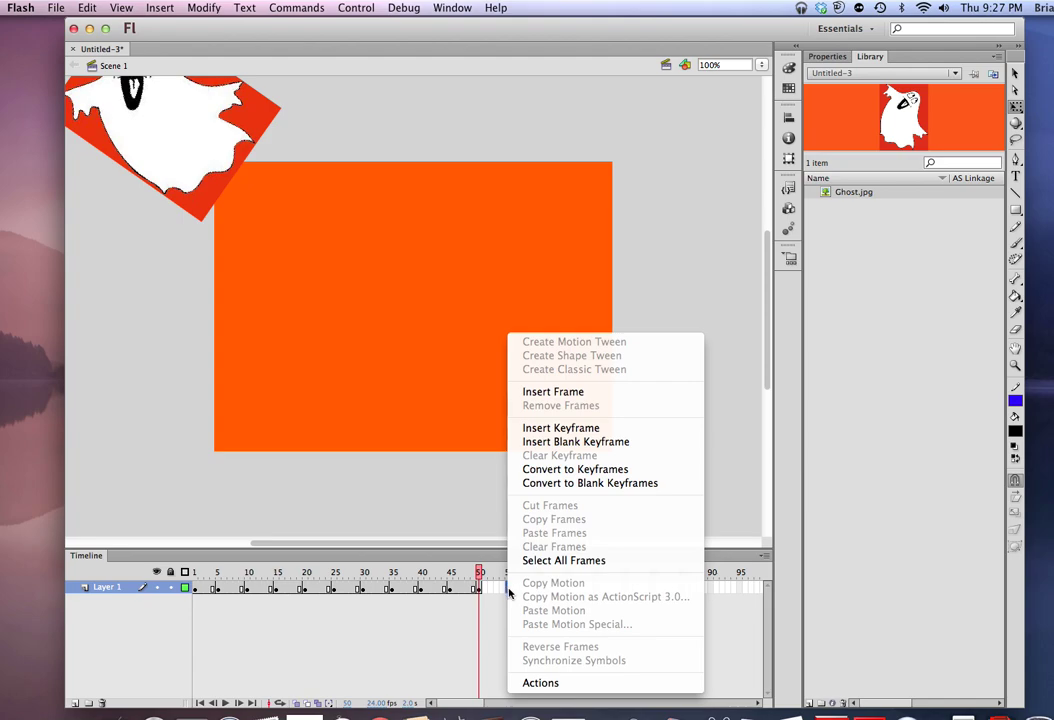
{"action": "left_click", "coordinate": [541, 428]}
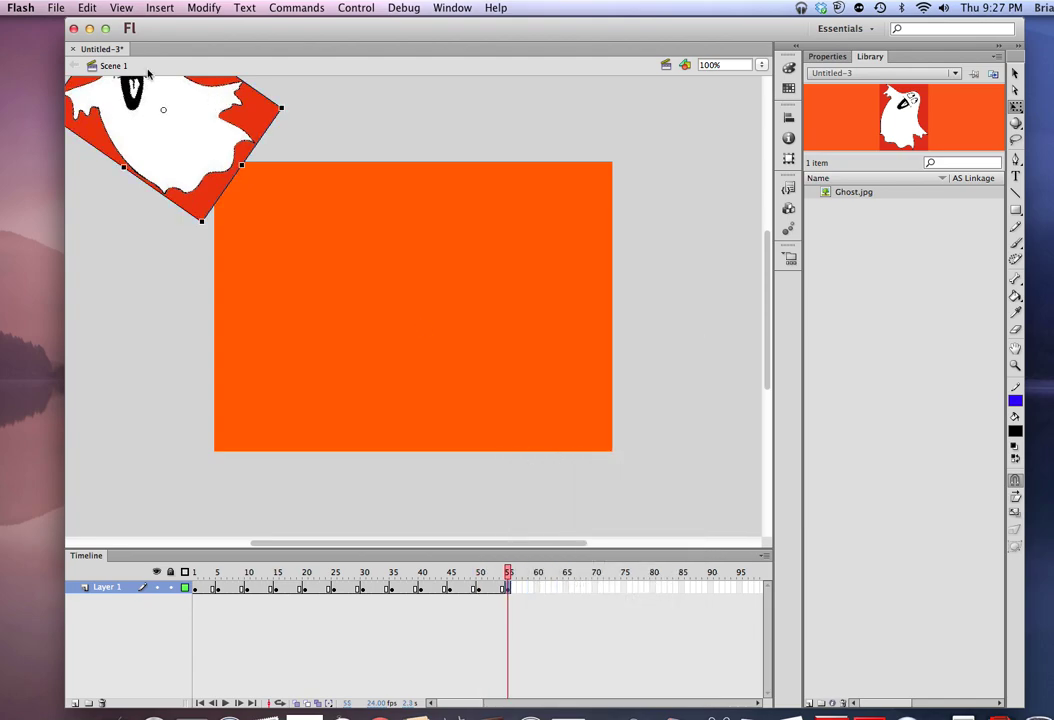
{"action": "left_click_drag", "start_coordinate": [167, 119], "coordinate": [137, 96]}
{"action": "left_click", "coordinate": [540, 587]}
{"action": "right_click", "coordinate": [538, 588]}
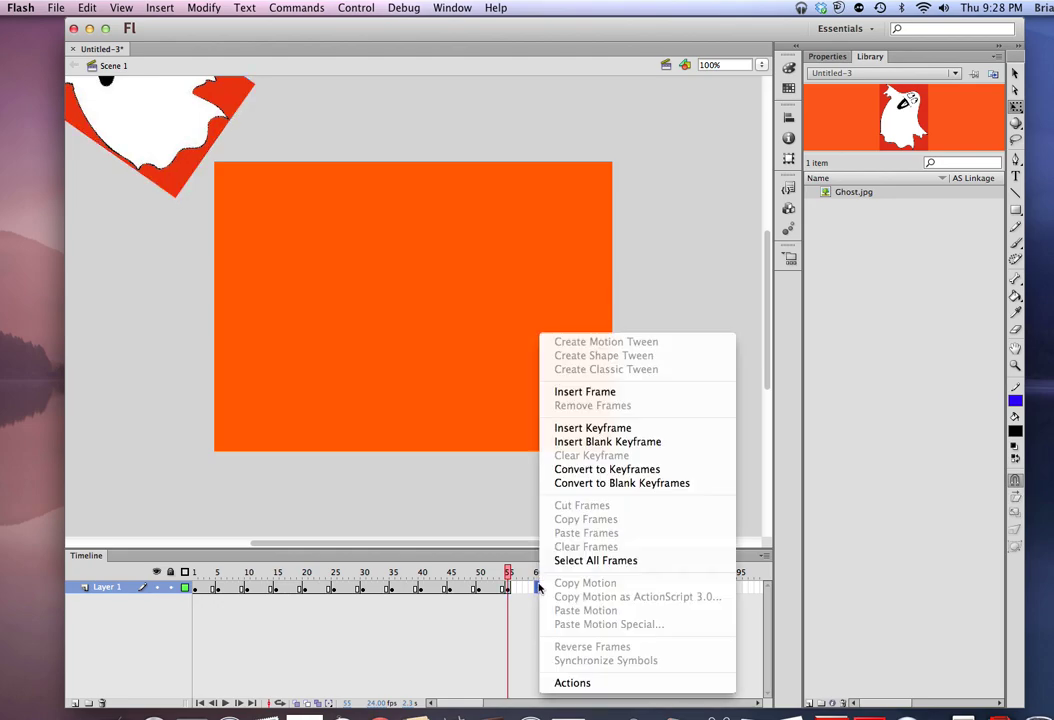
{"action": "left_click", "coordinate": [573, 428]}
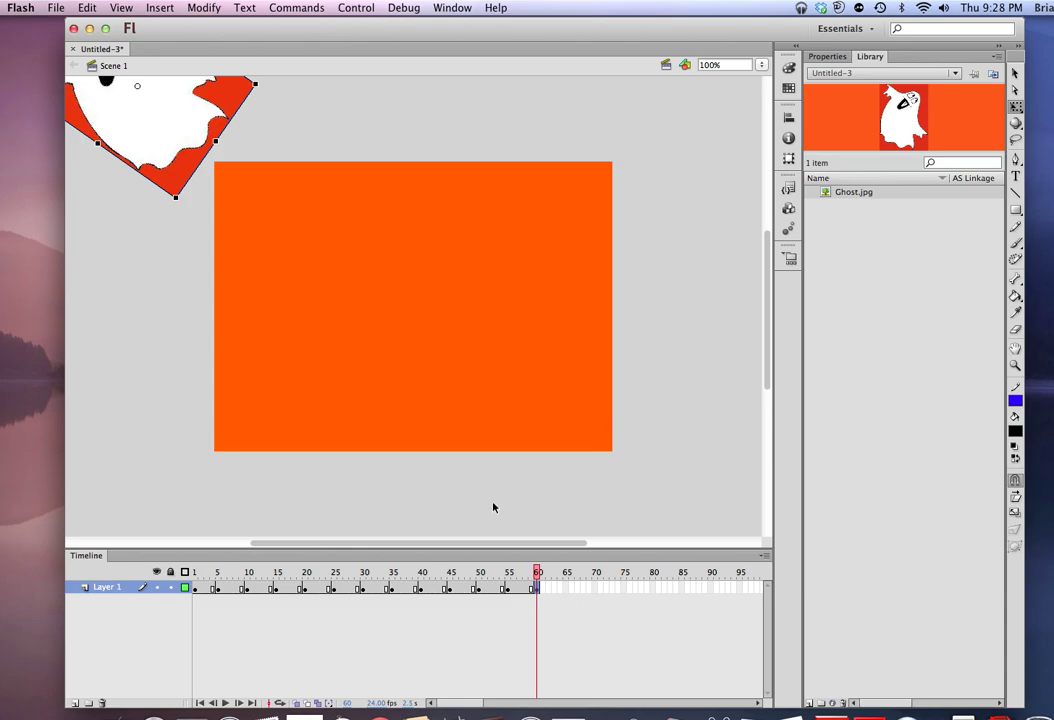
{"action": "left_click", "coordinate": [200, 703]}
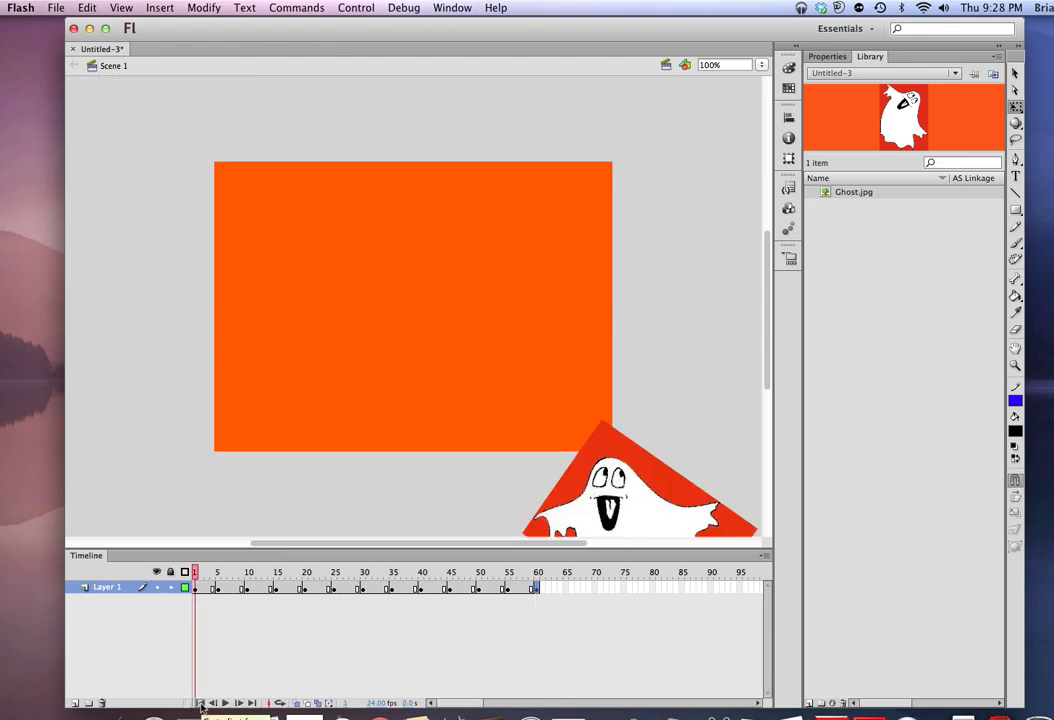
{"action": "left_click", "coordinate": [225, 703]}
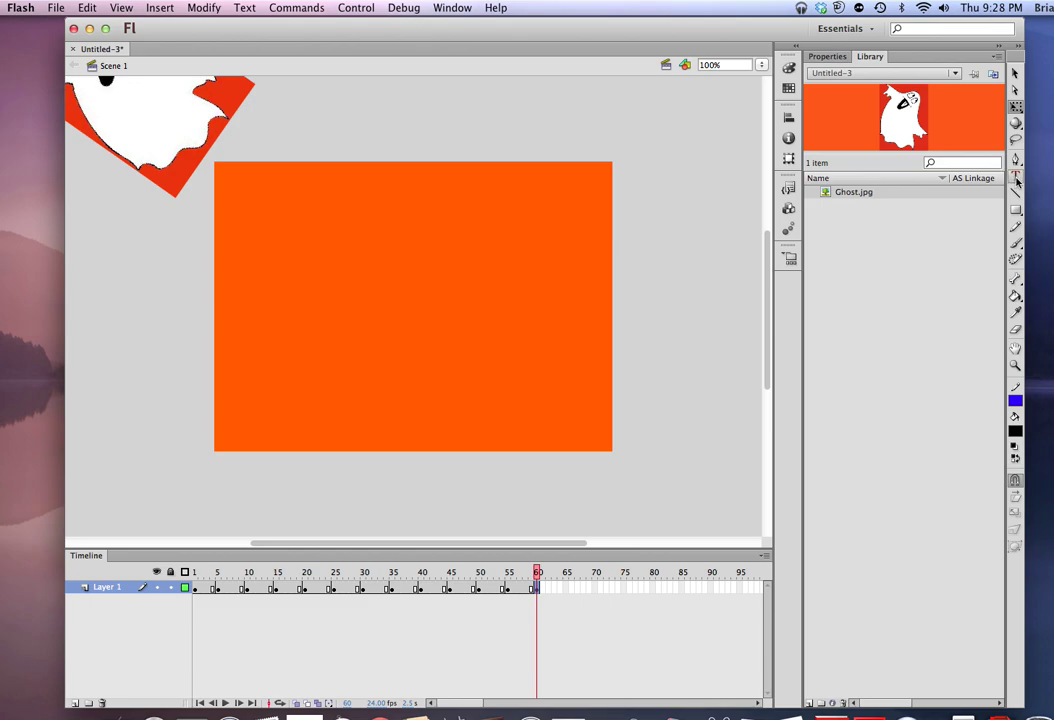
- Create an 'H' text box at the stage's upper left, then keyframe frame 65 to add a letter
{"action": "key", "text": "t"}
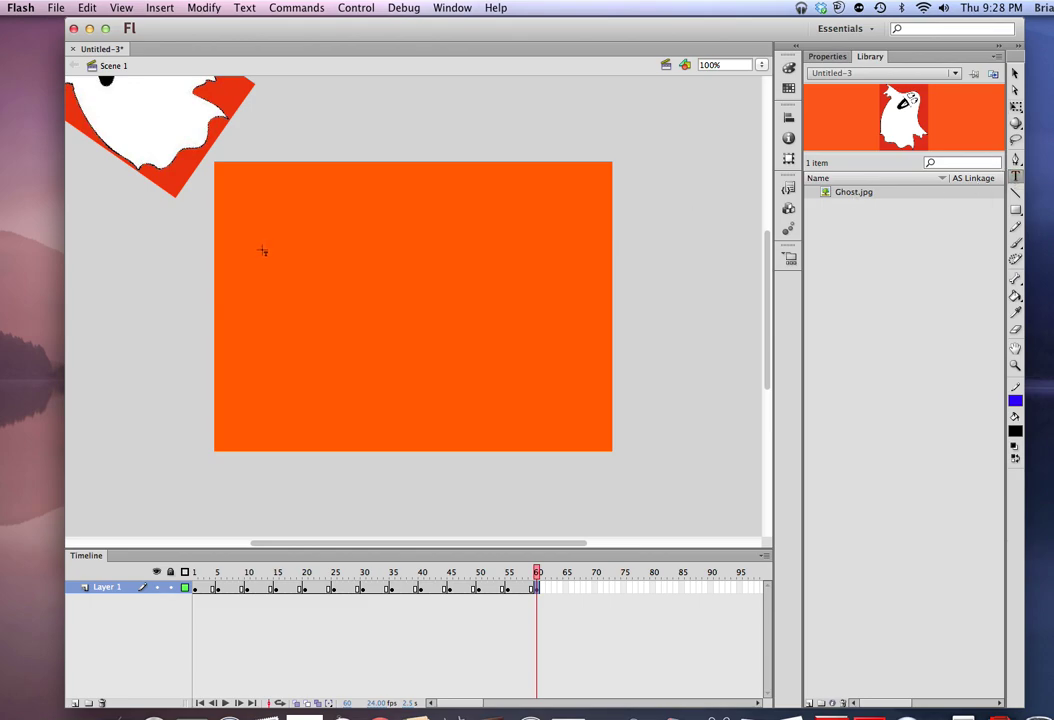
{"action": "left_click_drag", "start_coordinate": [262, 244], "coordinate": [369, 244]}
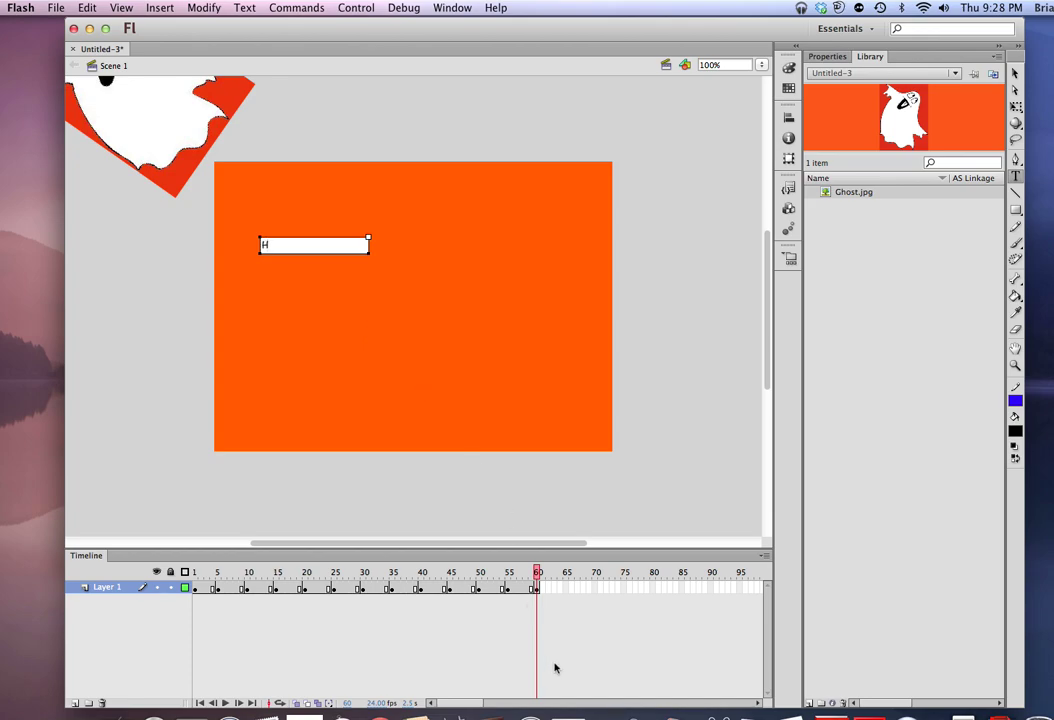
{"action": "right_click", "coordinate": [565, 587]}
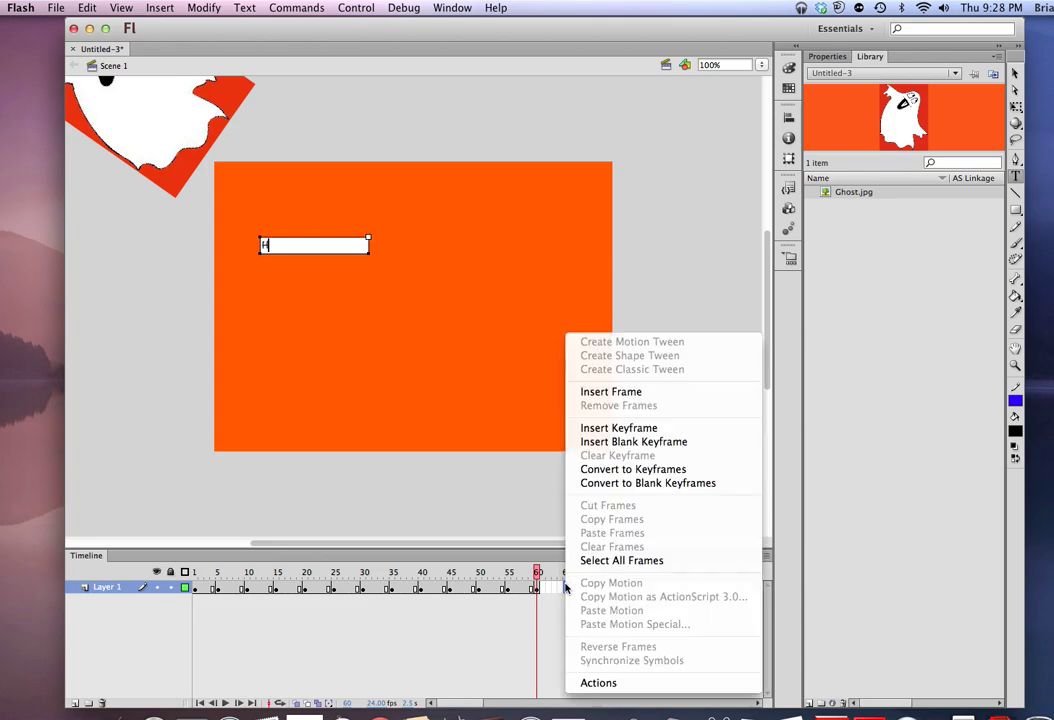
{"action": "left_click", "coordinate": [587, 428]}
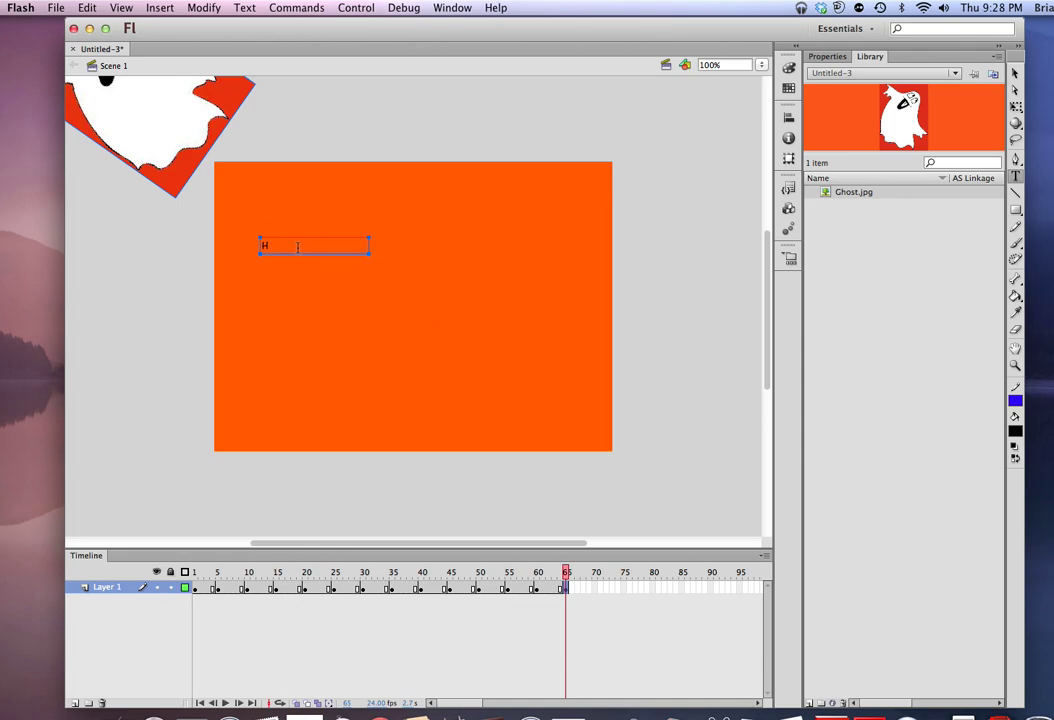
{"action": "left_click", "coordinate": [297, 247]}
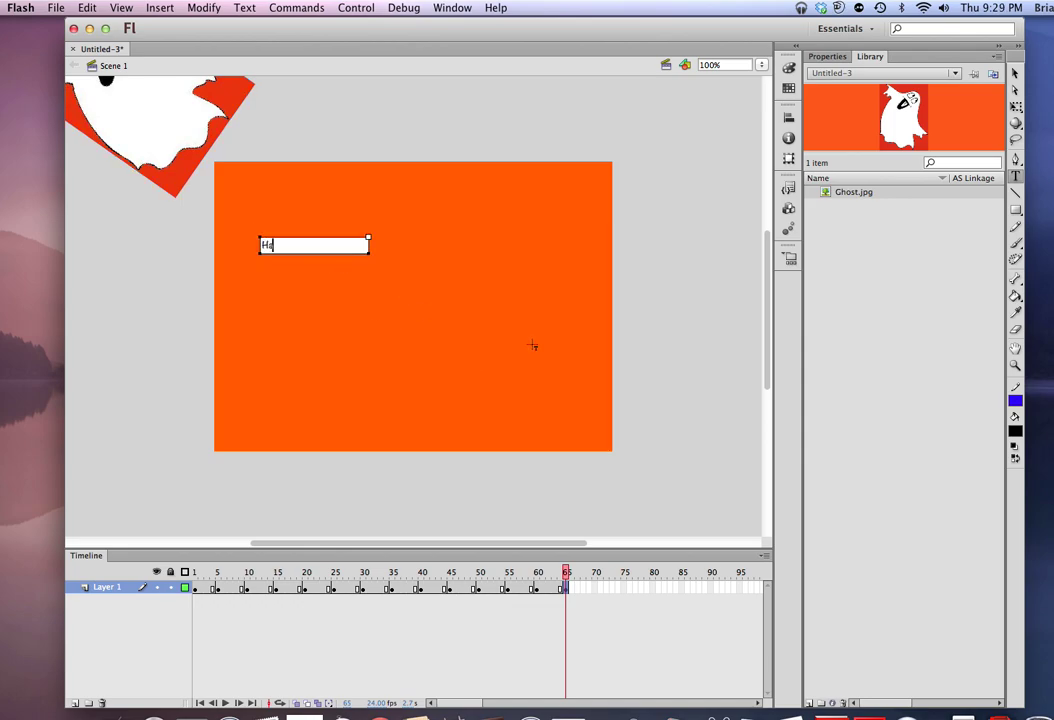
- Add keyframes at frames 70 and 75, extending the text one letter each to 'Hall'
{"action": "right_click", "coordinate": [595, 588]}
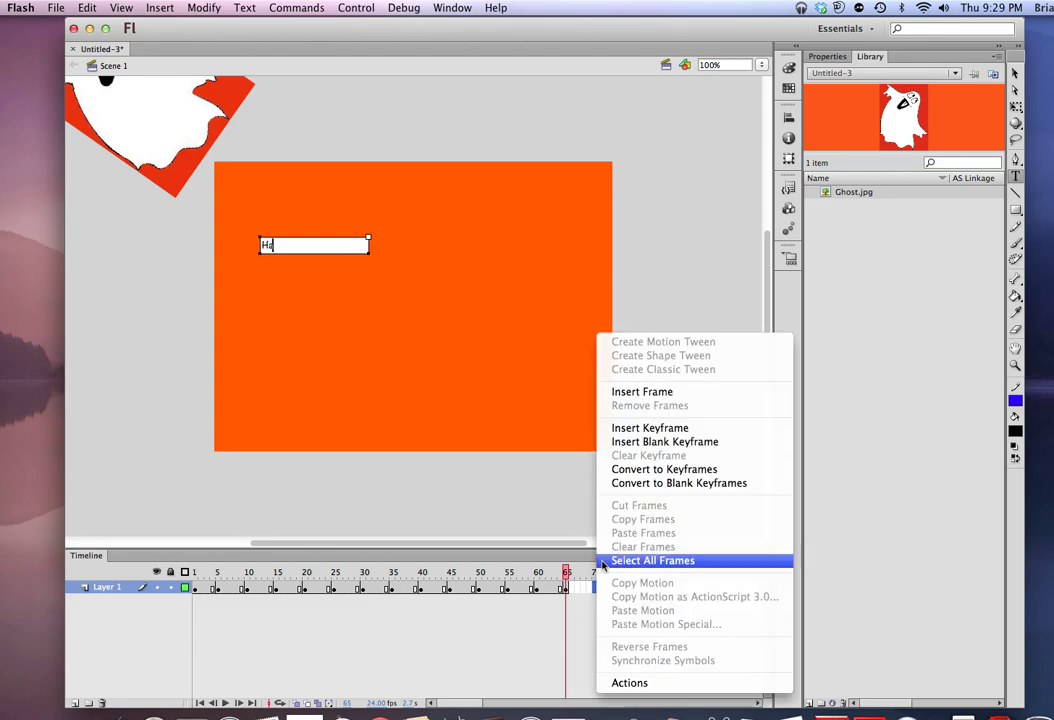
{"action": "left_click", "coordinate": [618, 430]}
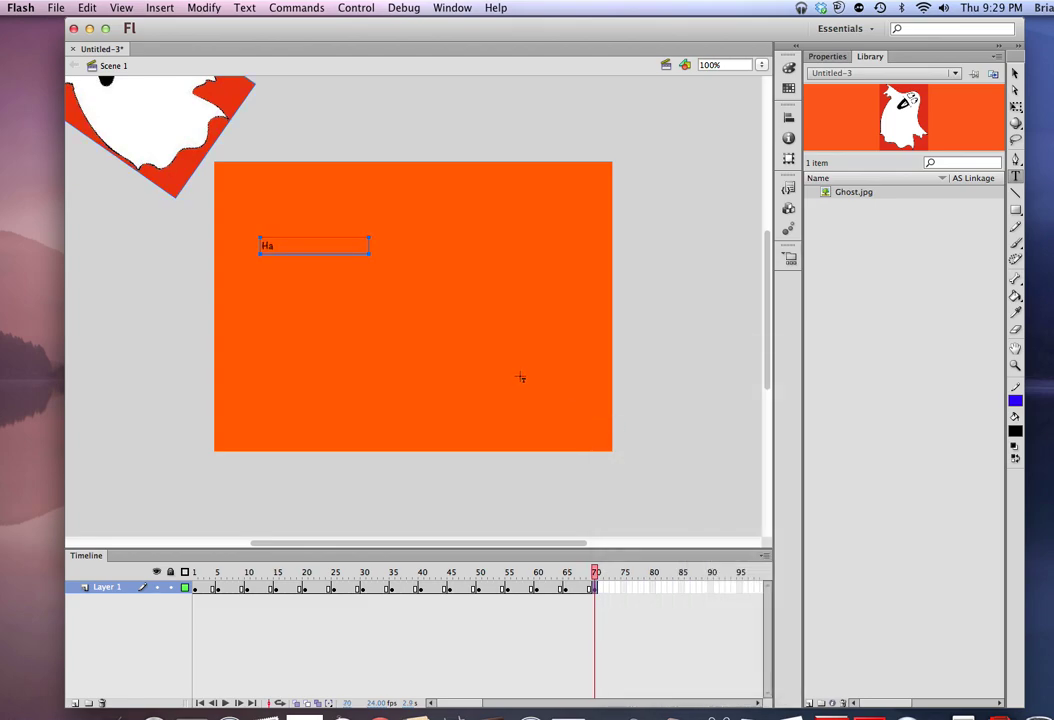
{"action": "left_click", "coordinate": [297, 245]}
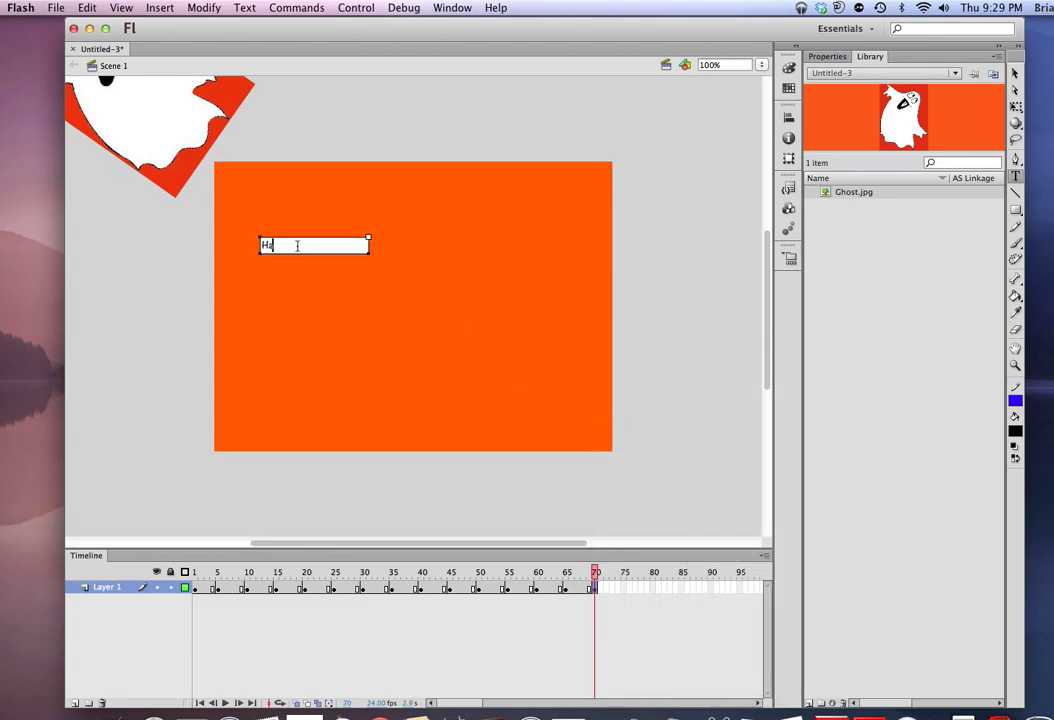
{"action": "right_click", "coordinate": [622, 588]}
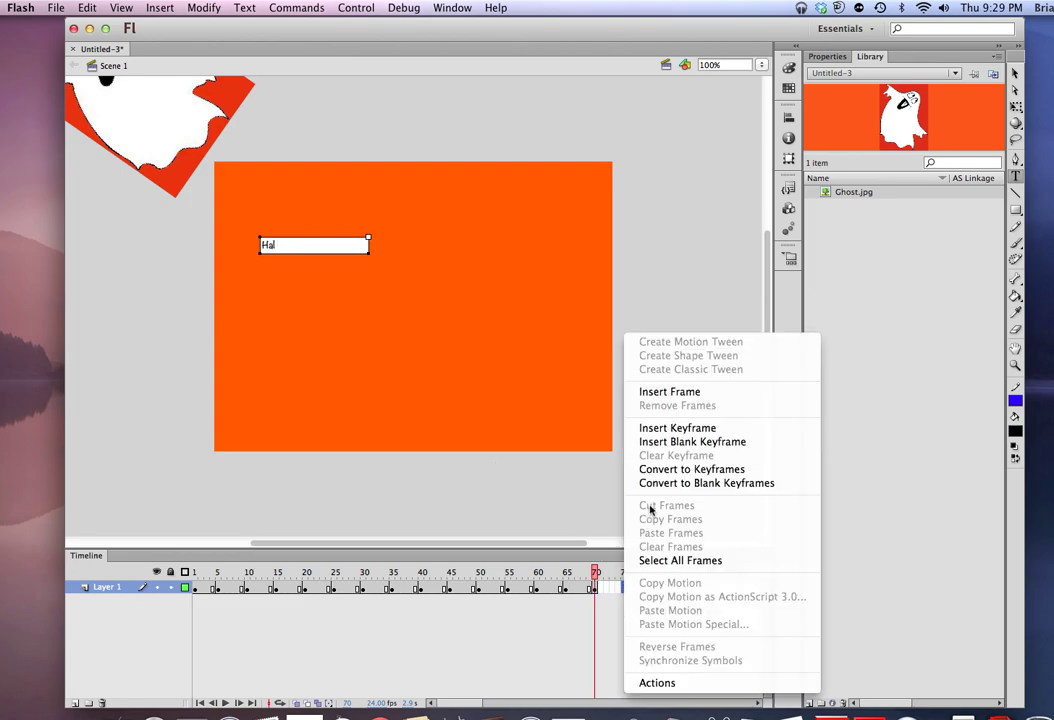
{"action": "left_click", "coordinate": [641, 428]}
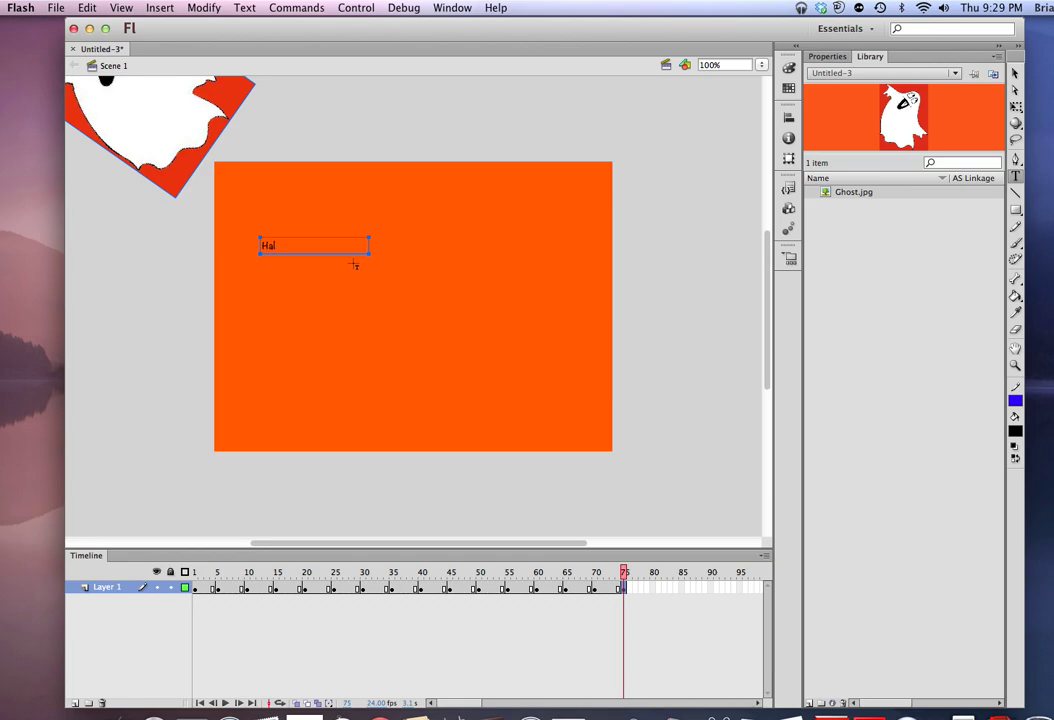
{"action": "left_click", "coordinate": [288, 242]}
{"action": "key", "text": "BackSpace"}
{"action": "type", "text": "l"}
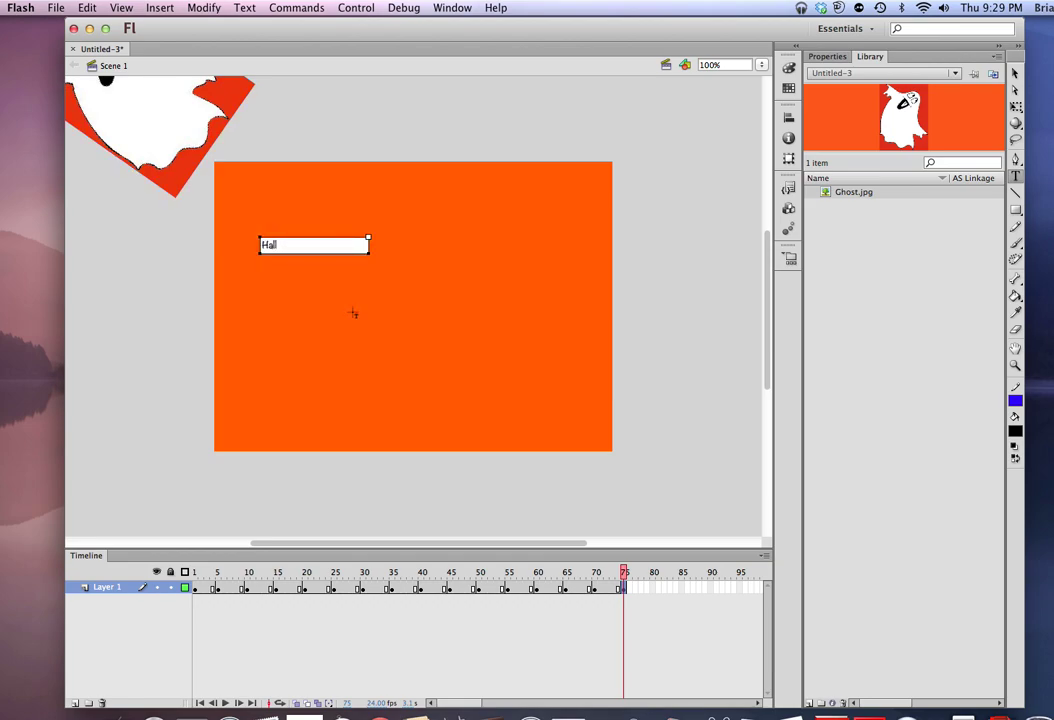
- Insert a keyframe at frame 80 holding the current text
{"action": "left_click", "coordinate": [655, 590]}
{"action": "right_click", "coordinate": [657, 591]}
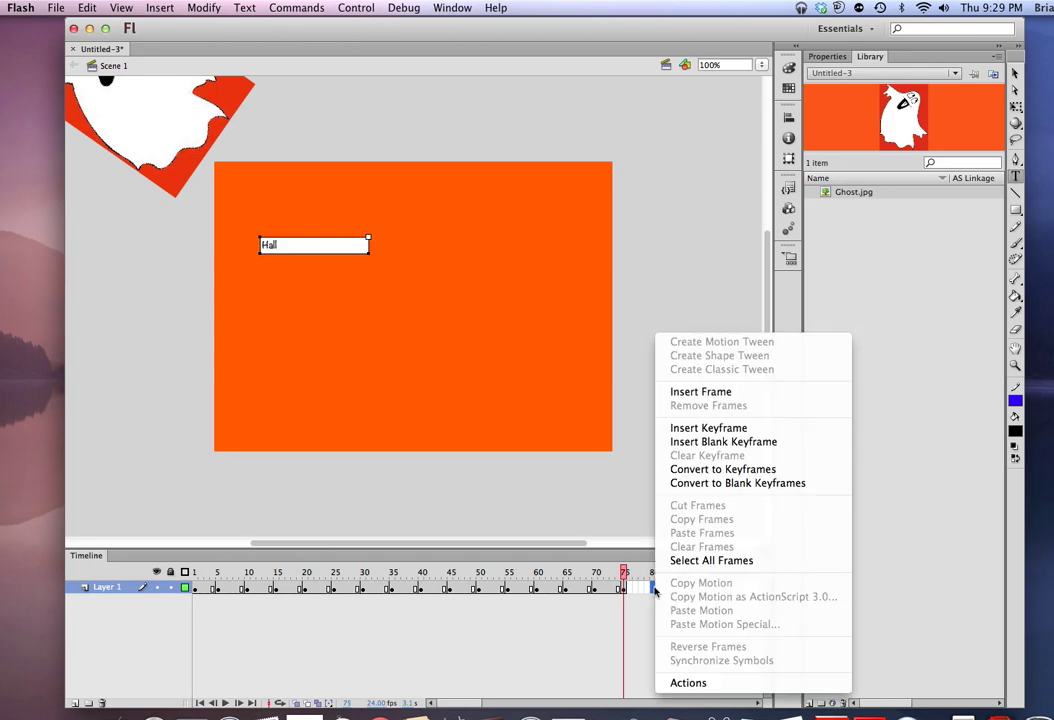
{"action": "left_click", "coordinate": [690, 428]}
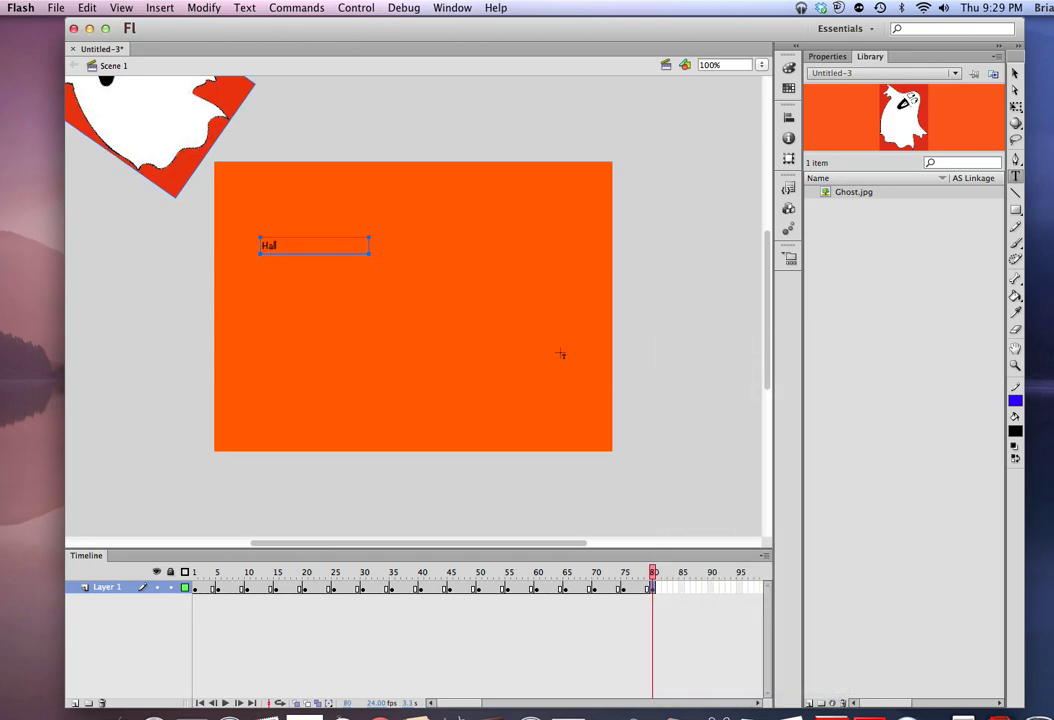
- Extend the frame-80 text to 'Hallo', then keyframe frame 85 and add 'w'
{"action": "left_click", "coordinate": [280, 244]}
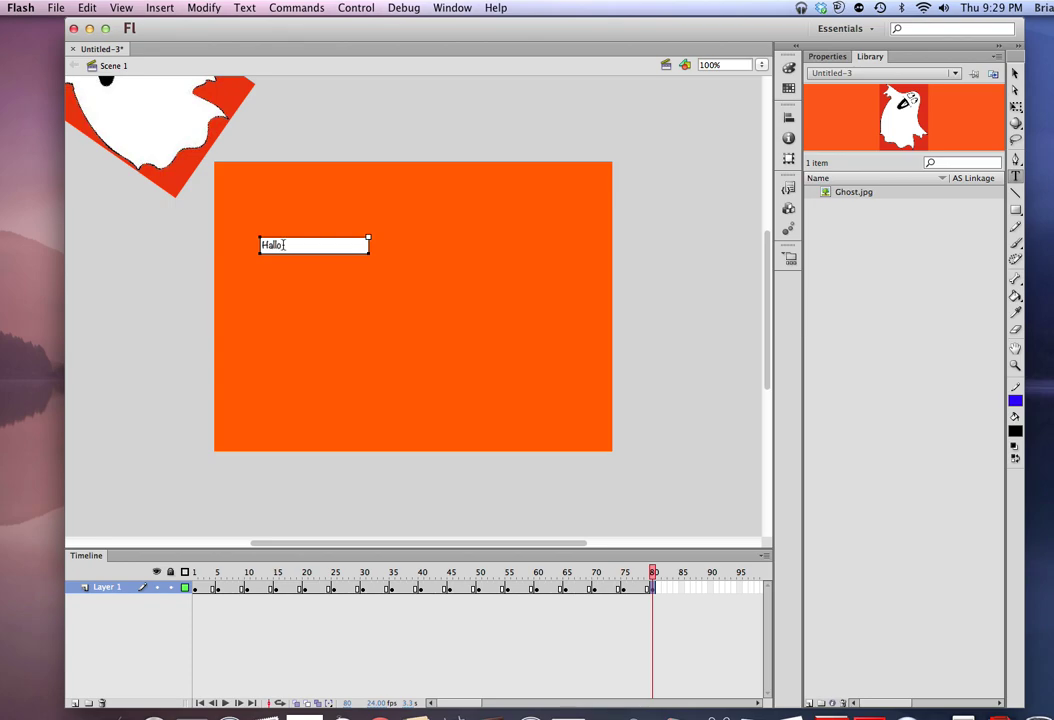
{"action": "left_click", "coordinate": [682, 589]}
{"action": "right_click", "coordinate": [682, 589]}
{"action": "left_click", "coordinate": [722, 422]}
{"action": "right_click", "coordinate": [684, 587]}
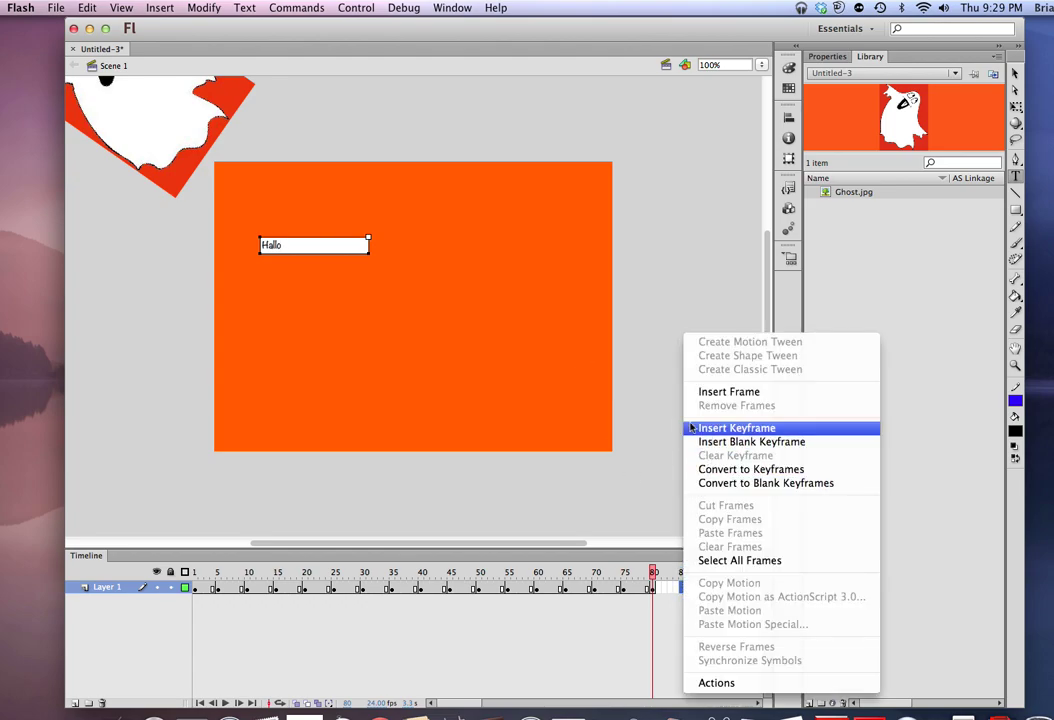
{"action": "key", "text": "Return"}
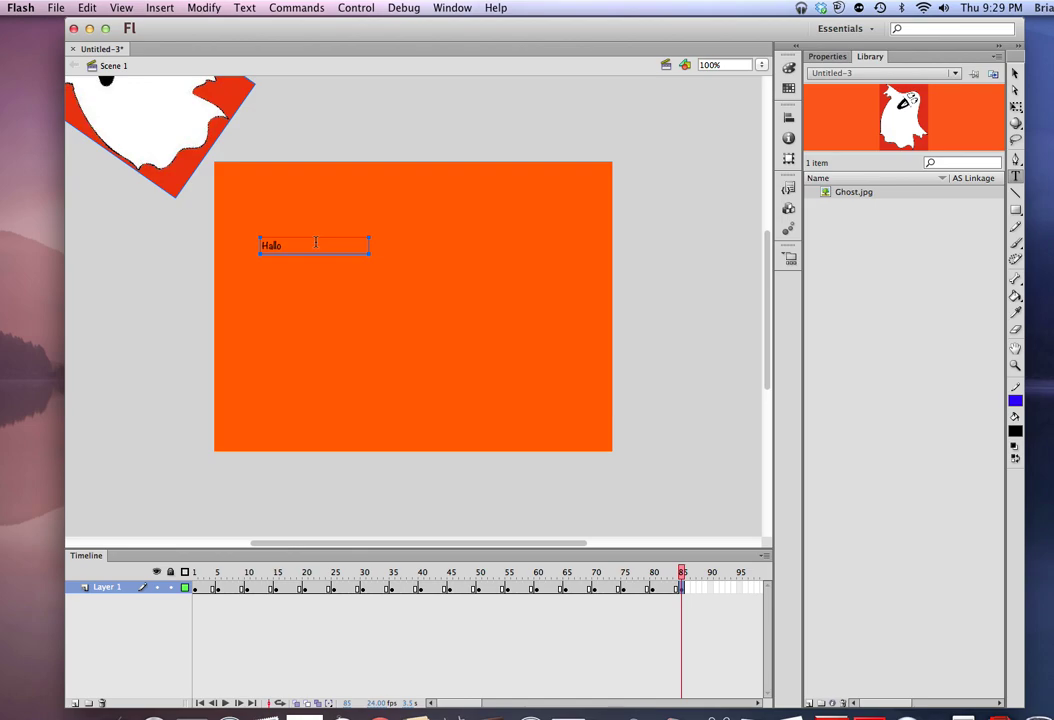
{"action": "left_click", "coordinate": [316, 242]}
{"action": "type", "text": "w"}
- Add keyframes at frames 90 and 95, appending 'e' to the text at each
{"action": "right_click", "coordinate": [713, 587]}
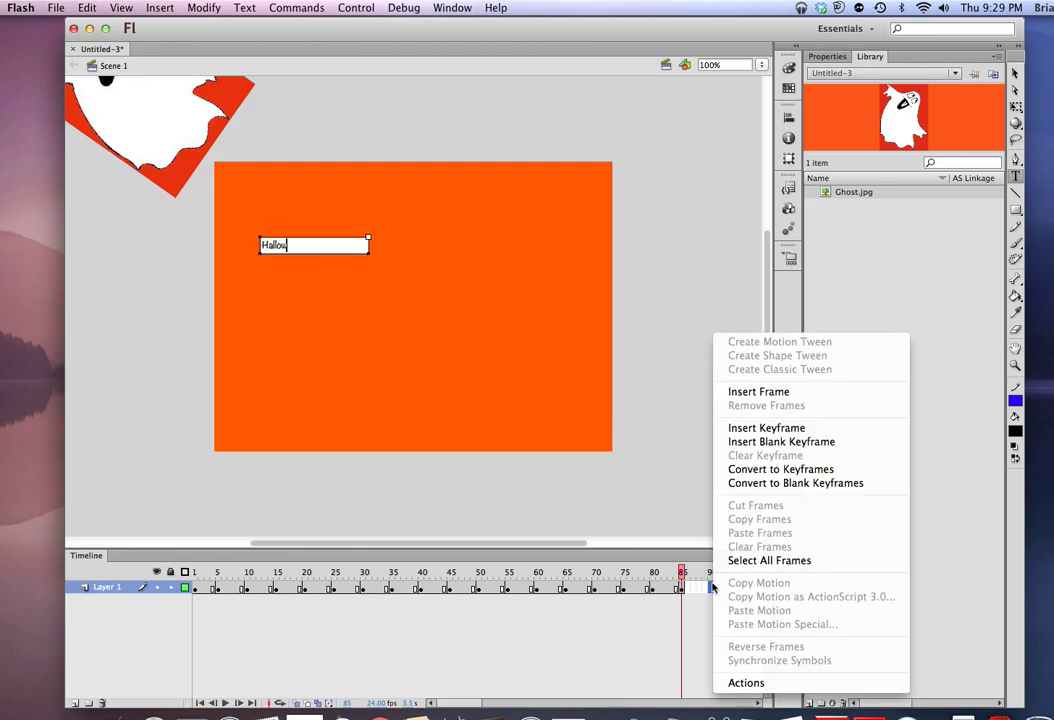
{"action": "left_click", "coordinate": [733, 427]}
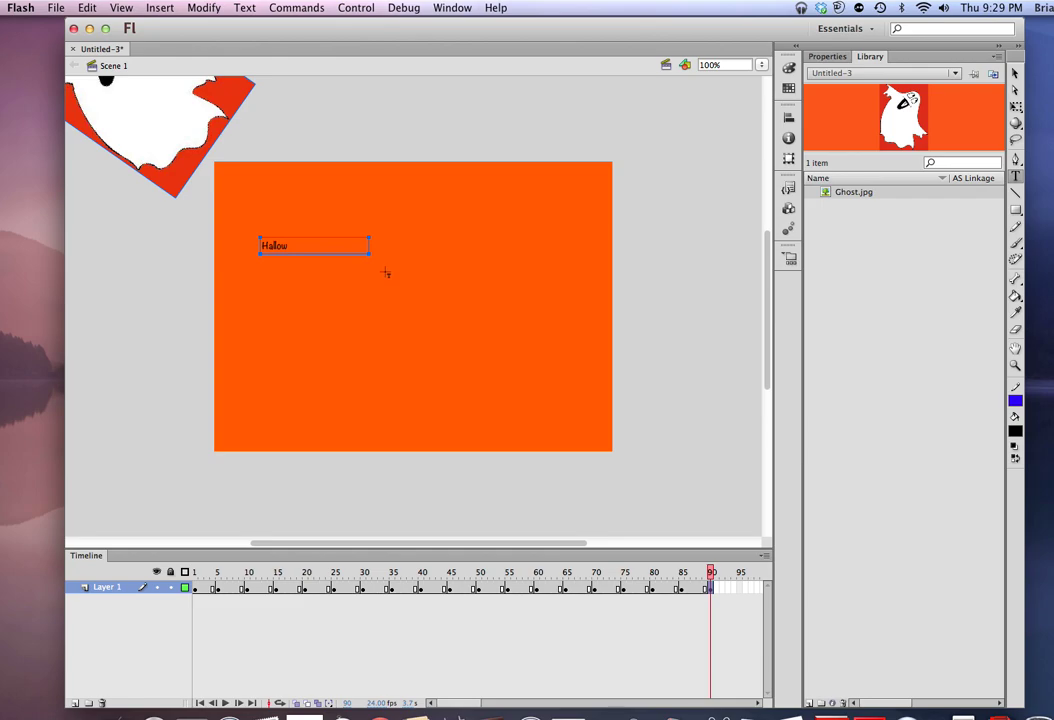
{"action": "left_click", "coordinate": [322, 242]}
{"action": "type", "text": "e"}
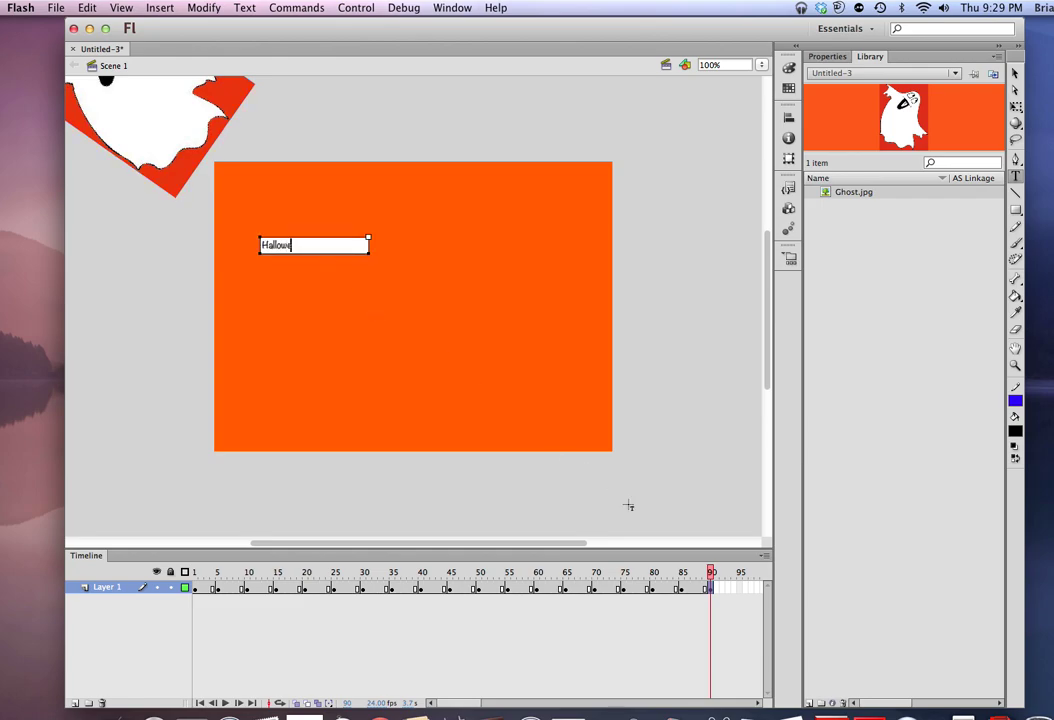
{"action": "right_click", "coordinate": [738, 592]}
{"action": "left_click", "coordinate": [760, 428]}
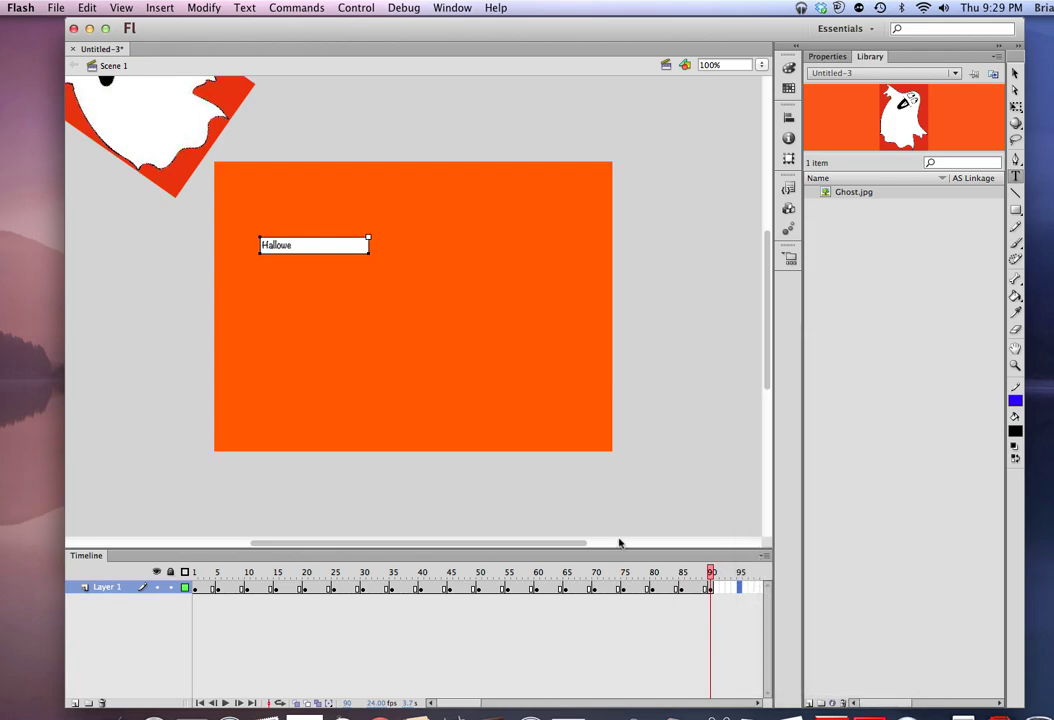
{"action": "left_click_drag", "start_coordinate": [478, 703], "coordinate": [507, 706]}
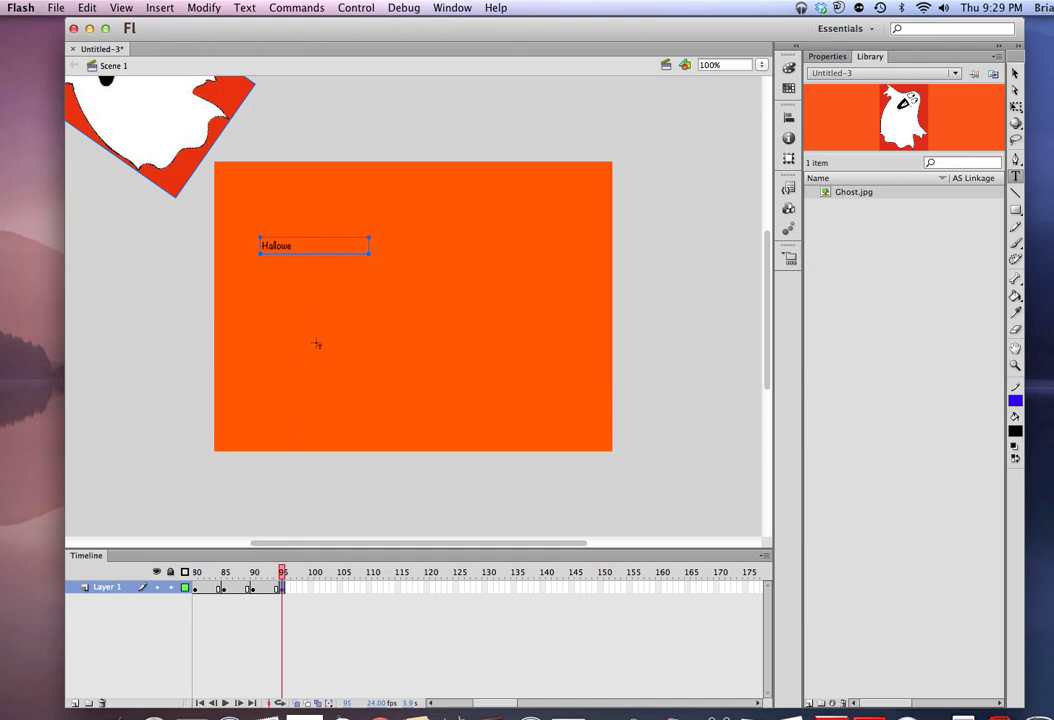
{"action": "left_click", "coordinate": [297, 246]}
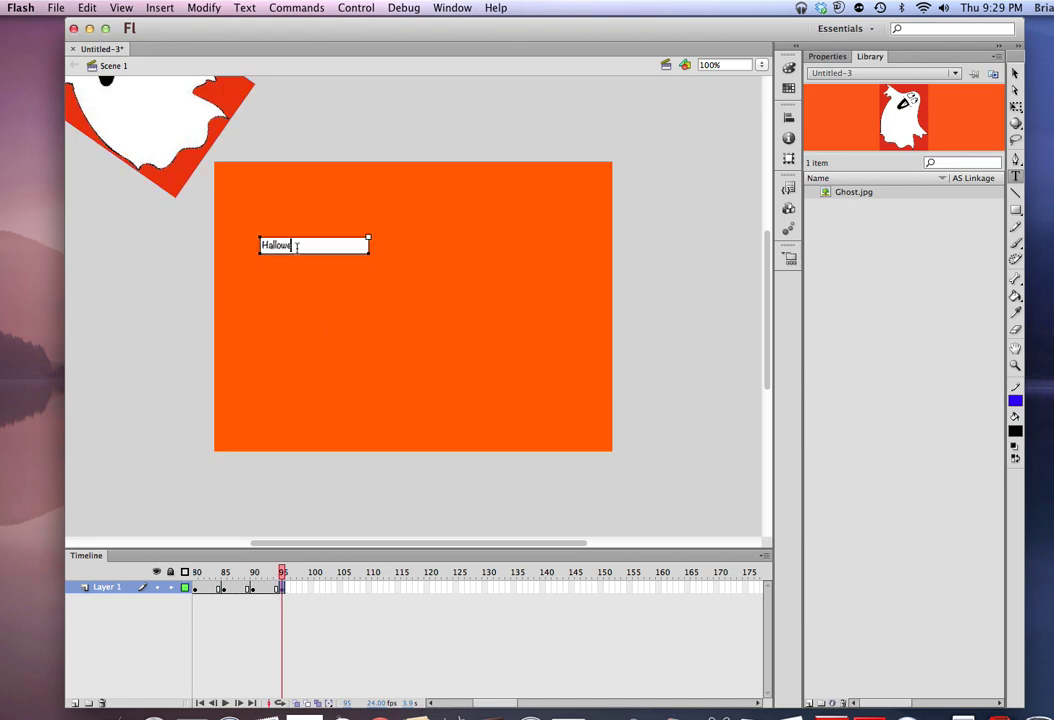
{"action": "type", "text": "e"}
- Add keyframes at frames 100 and 105, completing the word 'Halloween'
{"action": "right_click", "coordinate": [313, 589]}
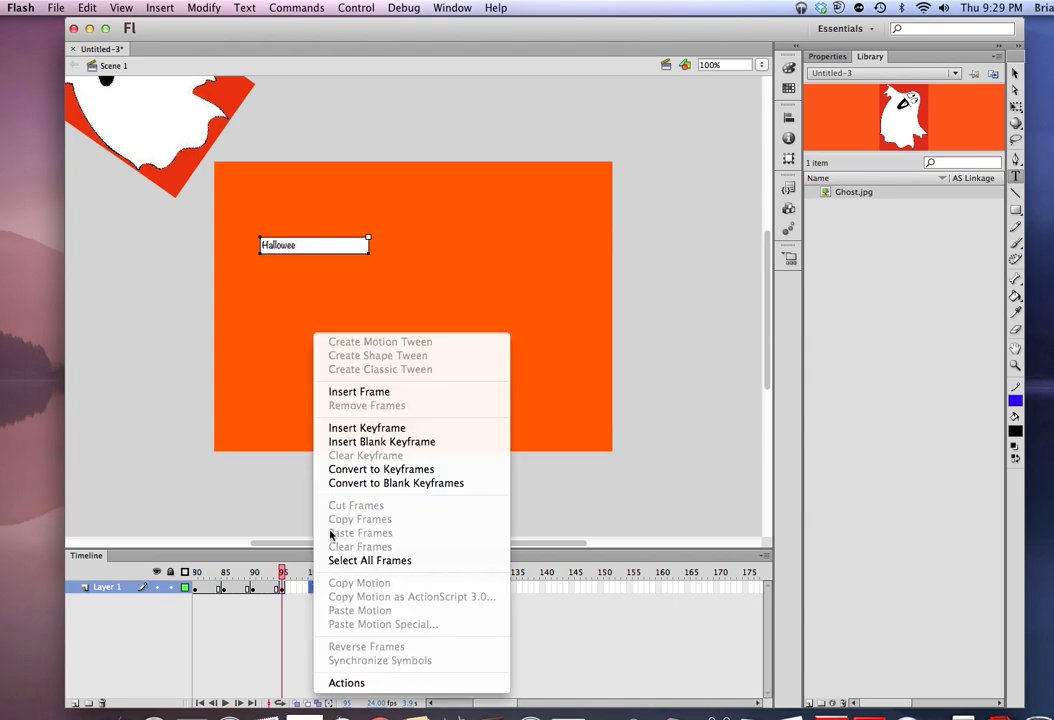
{"action": "left_click", "coordinate": [345, 428]}
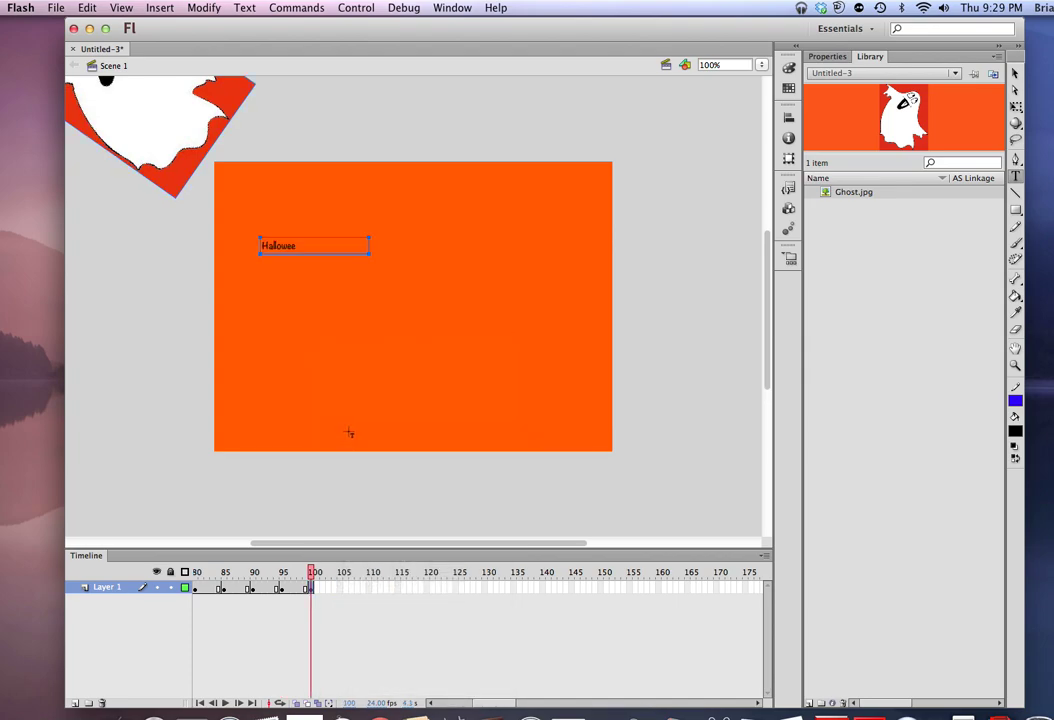
{"action": "left_click", "coordinate": [306, 245]}
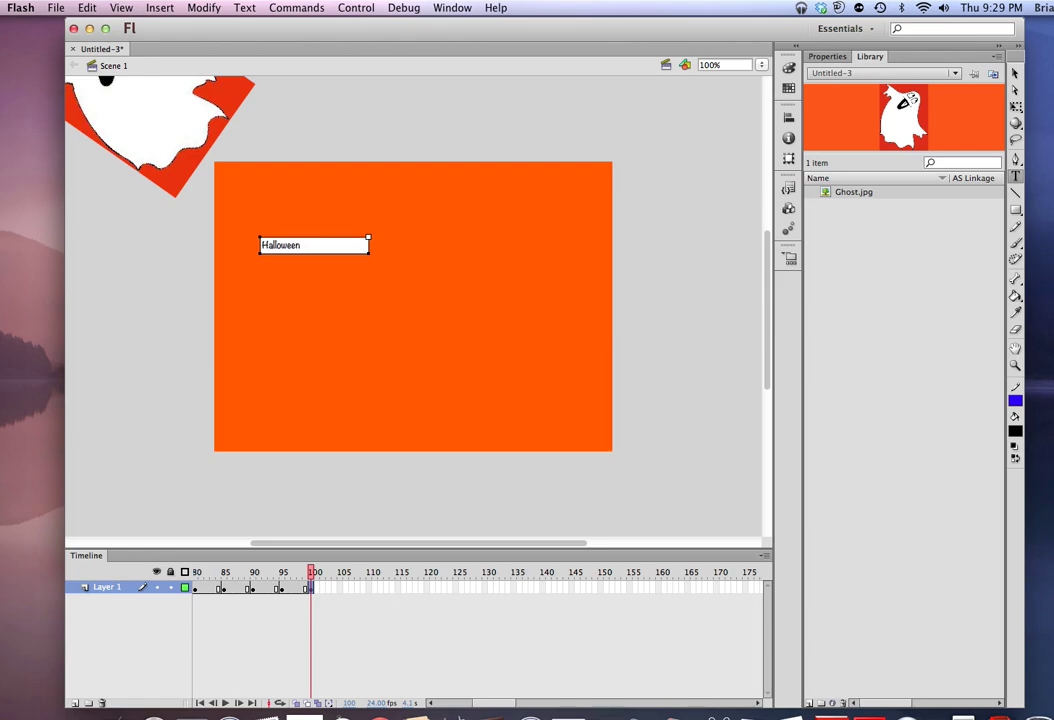
{"action": "right_click", "coordinate": [338, 591]}
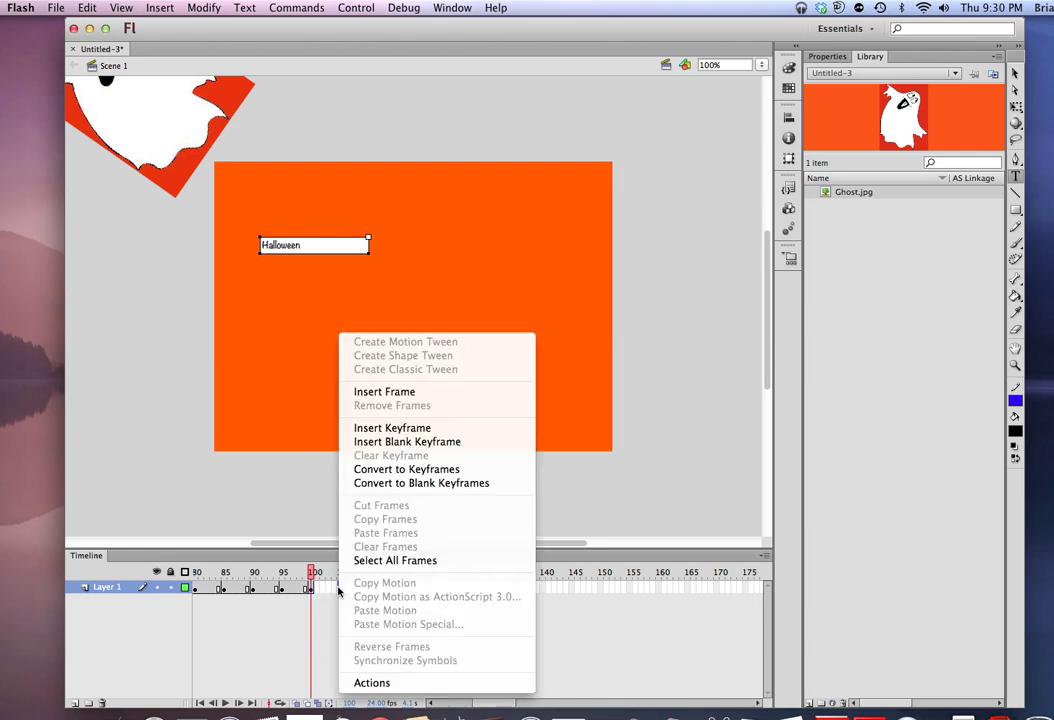
{"action": "left_click", "coordinate": [360, 430]}
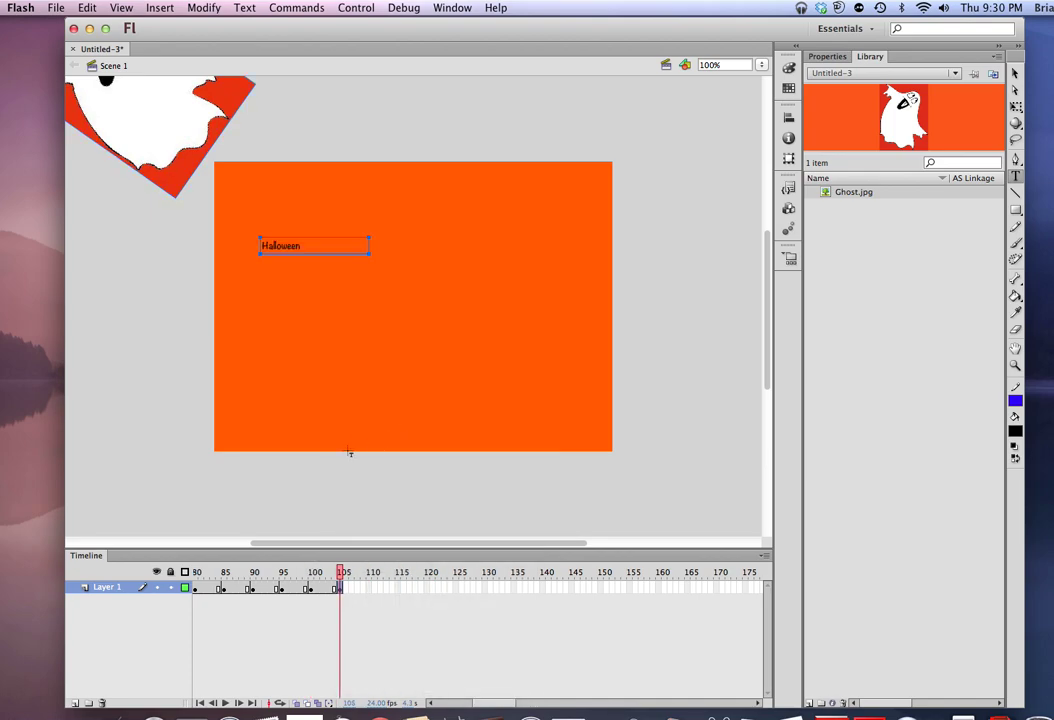
{"action": "left_click", "coordinate": [200, 703]}
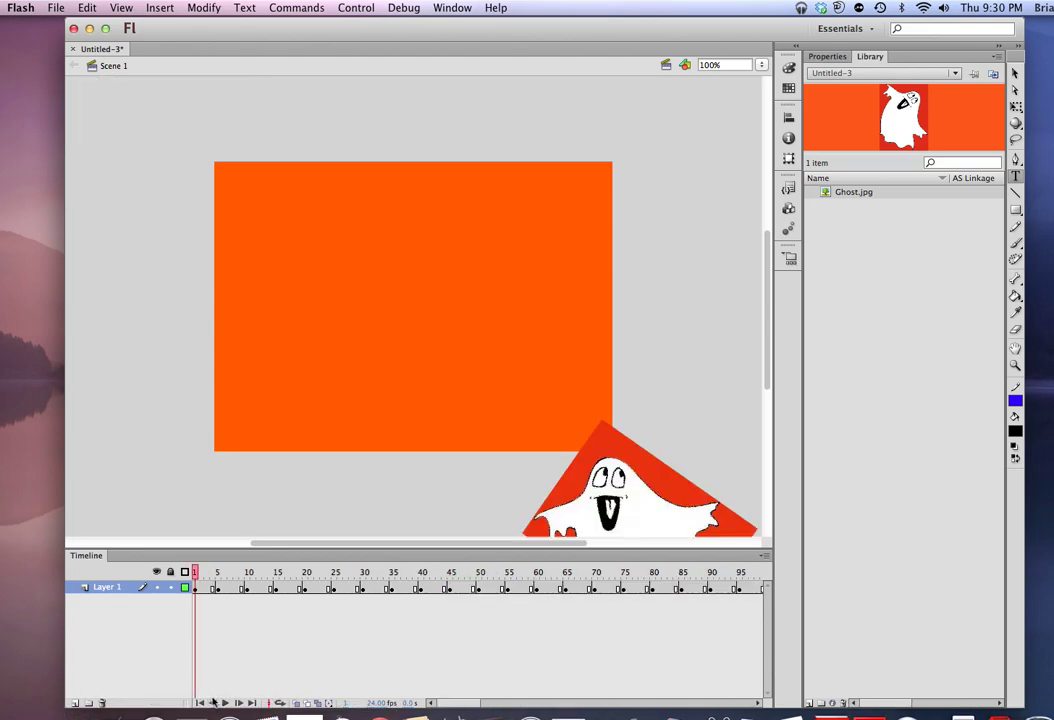
{"action": "left_click", "coordinate": [225, 704]}
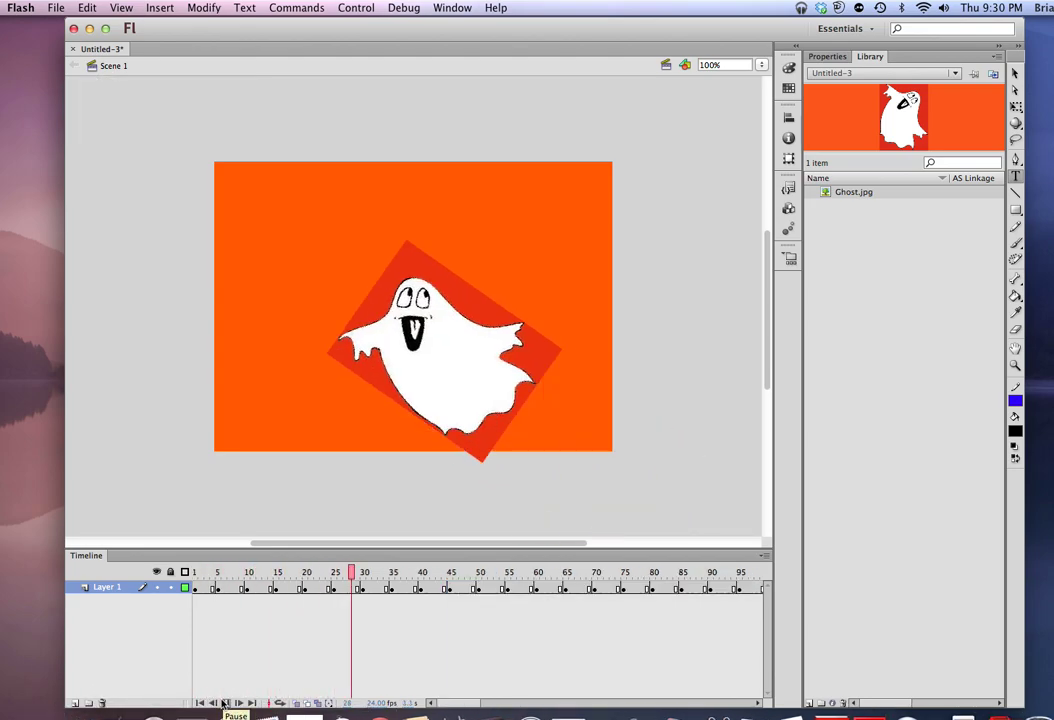